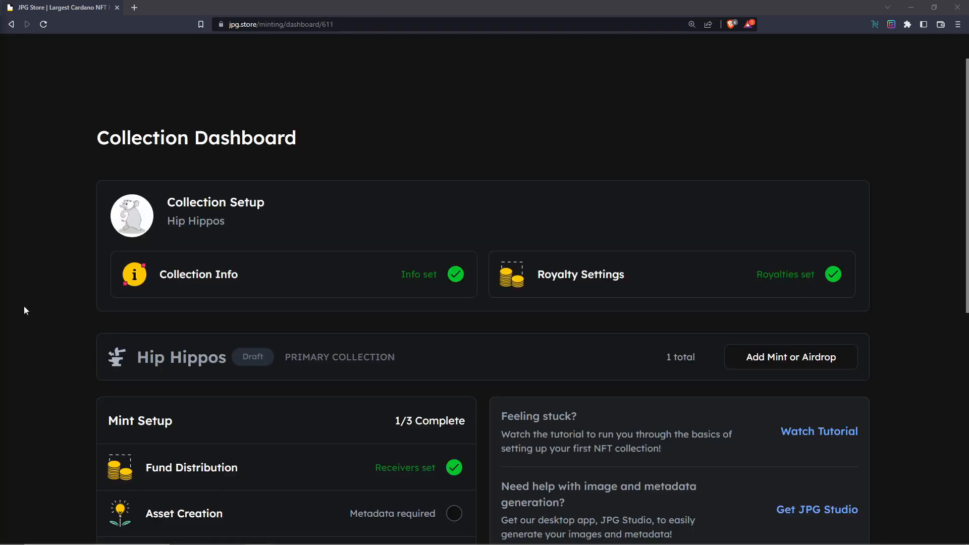
Step: Get JPG Studio from the collection's Asset Creation section and launch JPGStudio.exe from the extracted JPGStudio-0.0.8-windows-x64 folder
{"action": "scroll", "coordinate": [82, 301], "scroll_direction": "down", "scroll_amount": 4}
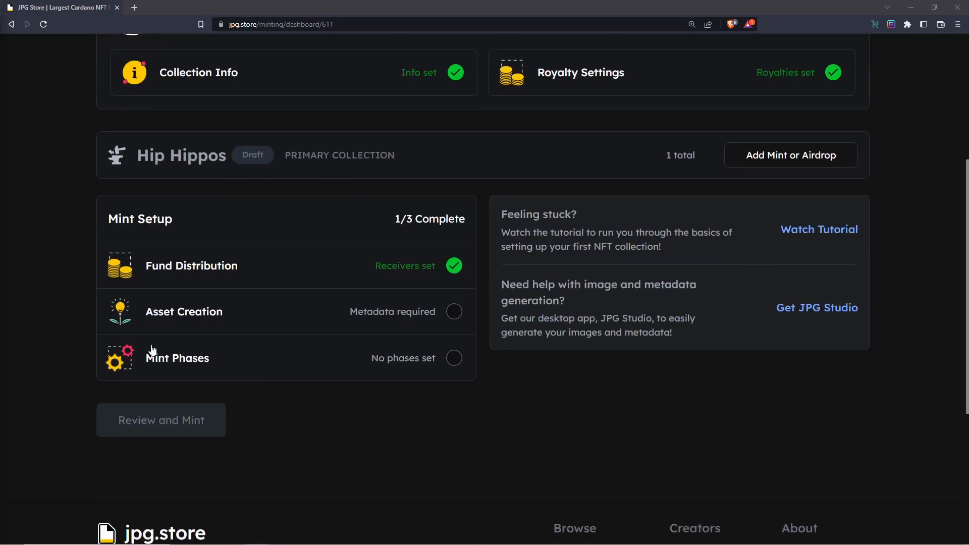
{"action": "left_click", "coordinate": [195, 317]}
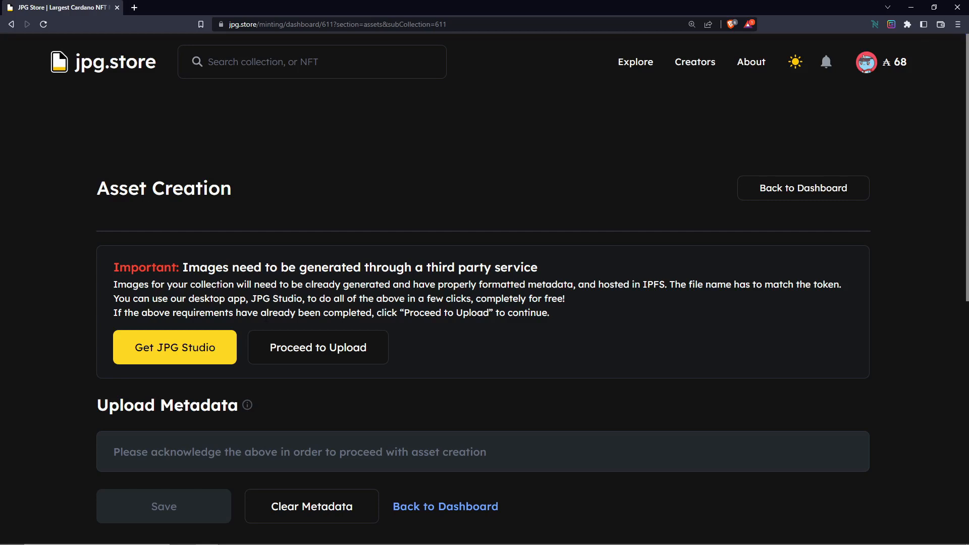
{"action": "left_click", "coordinate": [183, 353]}
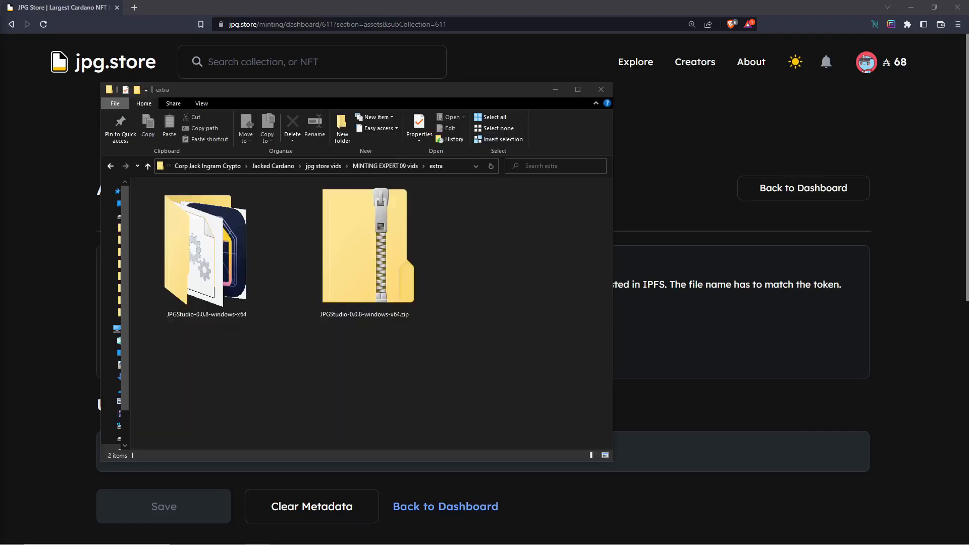
{"action": "double_click", "coordinate": [215, 295]}
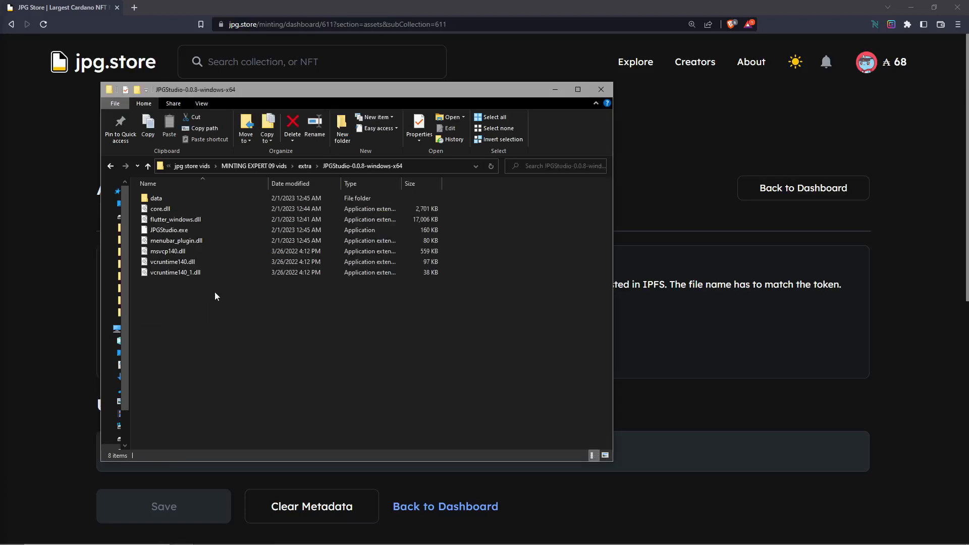
{"action": "double_click", "coordinate": [211, 230]}
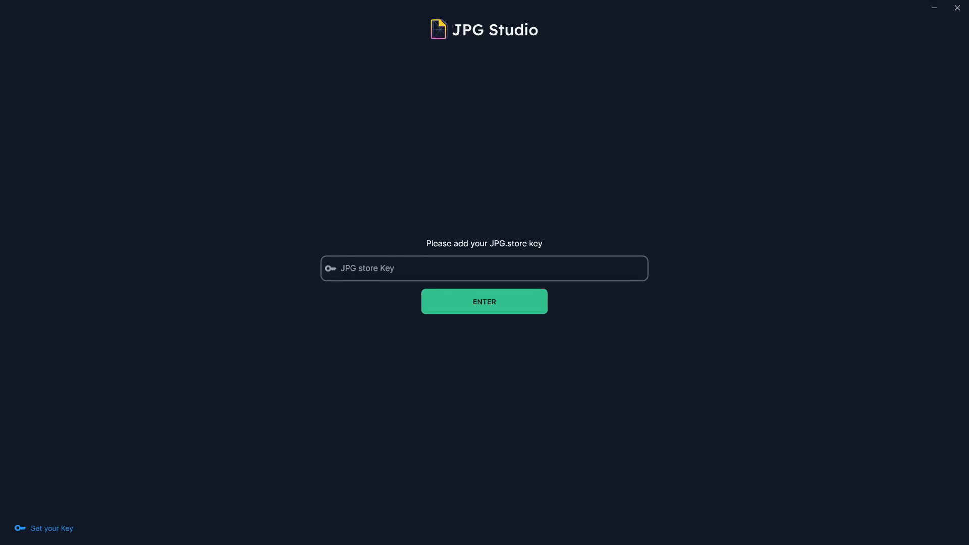
Step: Get the JPG key from the jpg.store profile preferences and paste it into the JPG store Key field in JPG Studio
{"action": "left_click", "coordinate": [62, 530]}
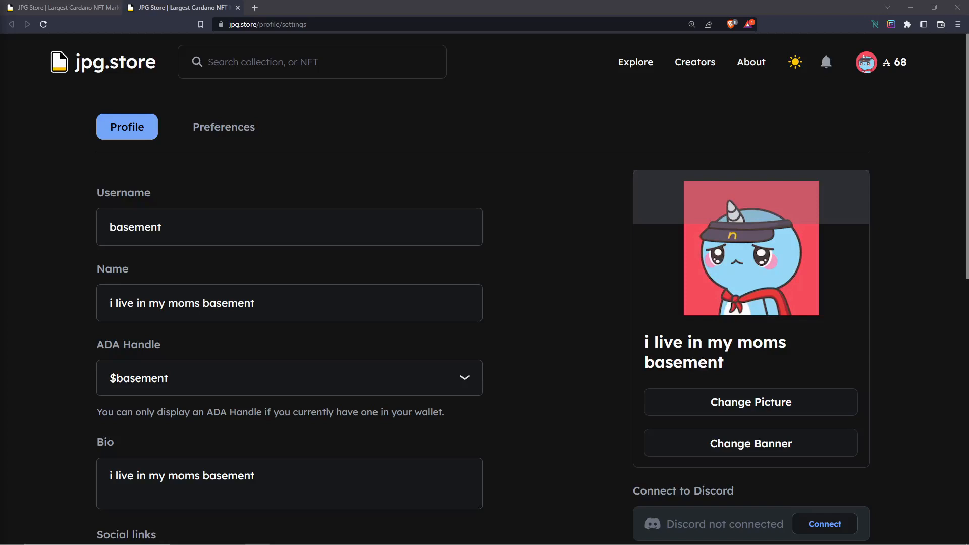
{"action": "left_click", "coordinate": [250, 126]}
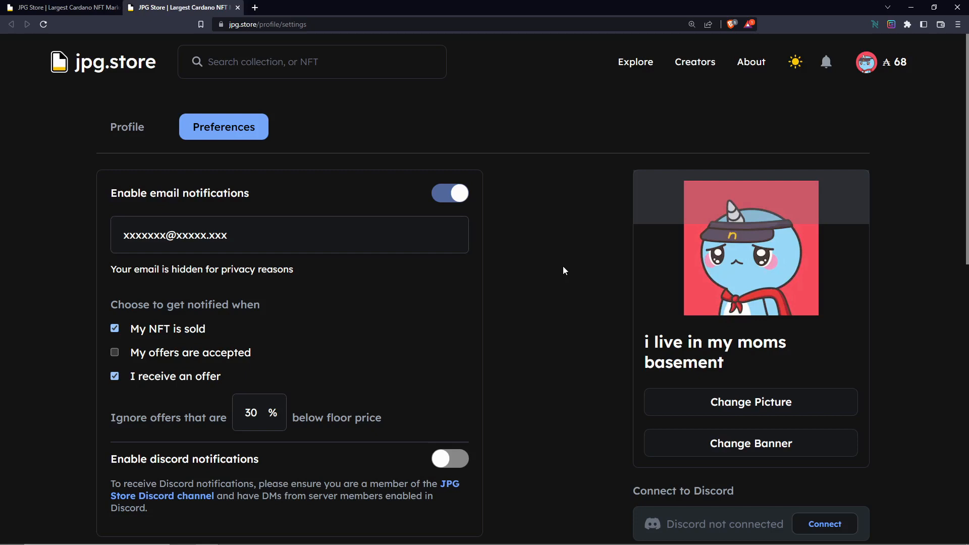
{"action": "scroll", "coordinate": [563, 271], "scroll_direction": "down", "scroll_amount": 5}
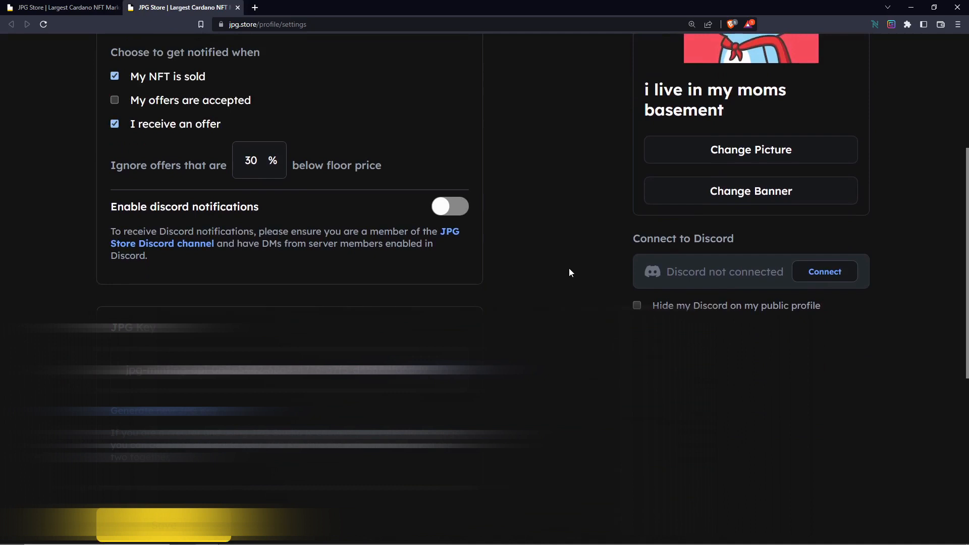
{"action": "scroll", "coordinate": [570, 273], "scroll_direction": "down", "scroll_amount": 1}
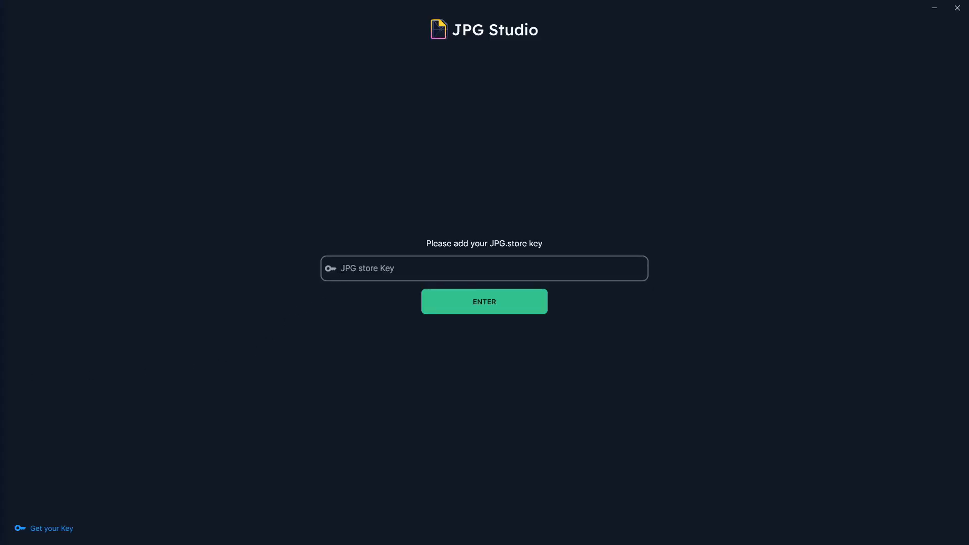
{"action": "right_click", "coordinate": [343, 268]}
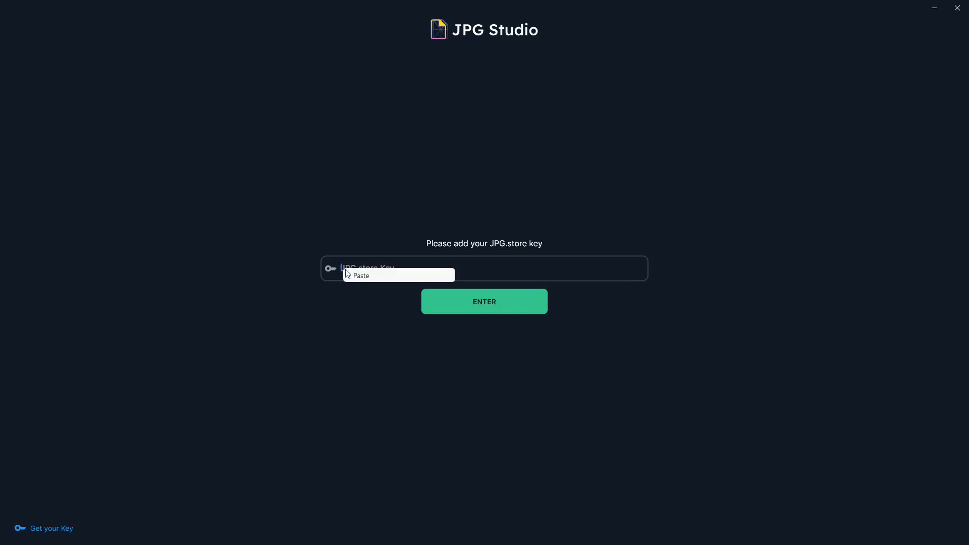
{"action": "left_click", "coordinate": [371, 280]}
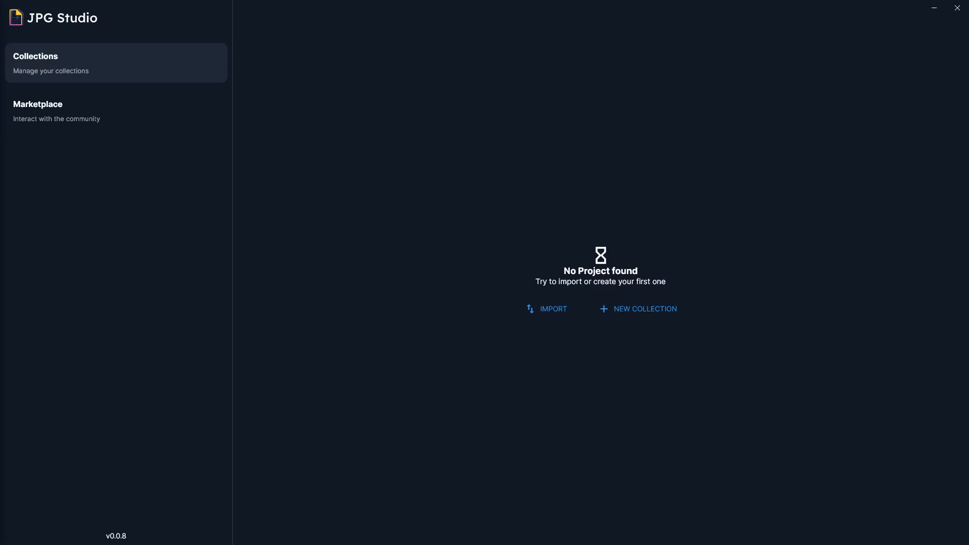
Step: Create a new 2D collection named Hip Hippos
{"action": "left_click", "coordinate": [620, 316]}
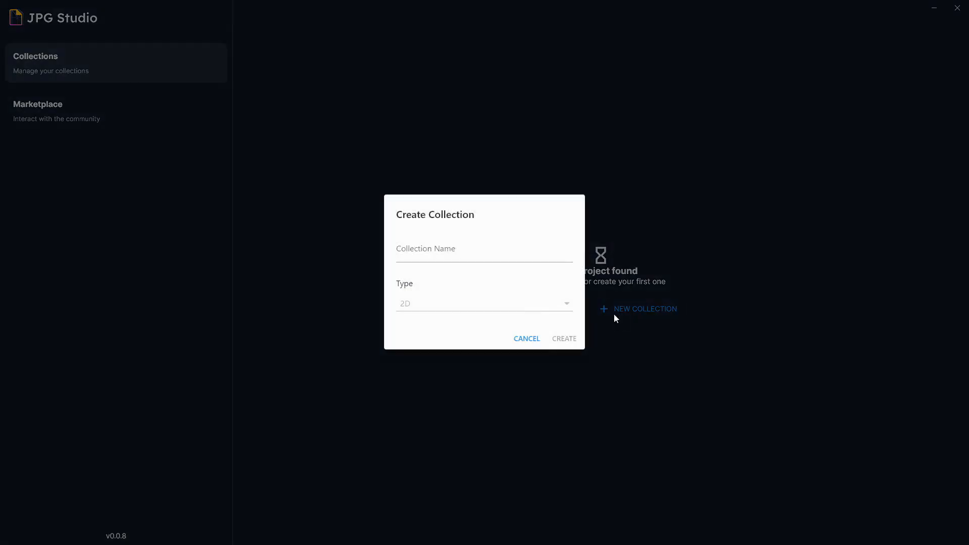
{"action": "left_click", "coordinate": [461, 256]}
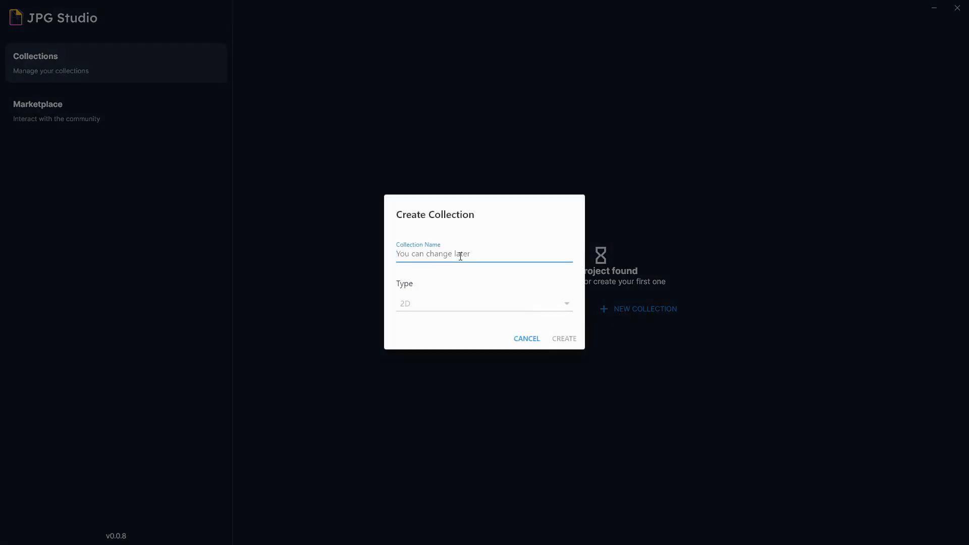
{"action": "type", "text": "Hip Hippos"}
{"action": "left_click", "coordinate": [556, 339]}
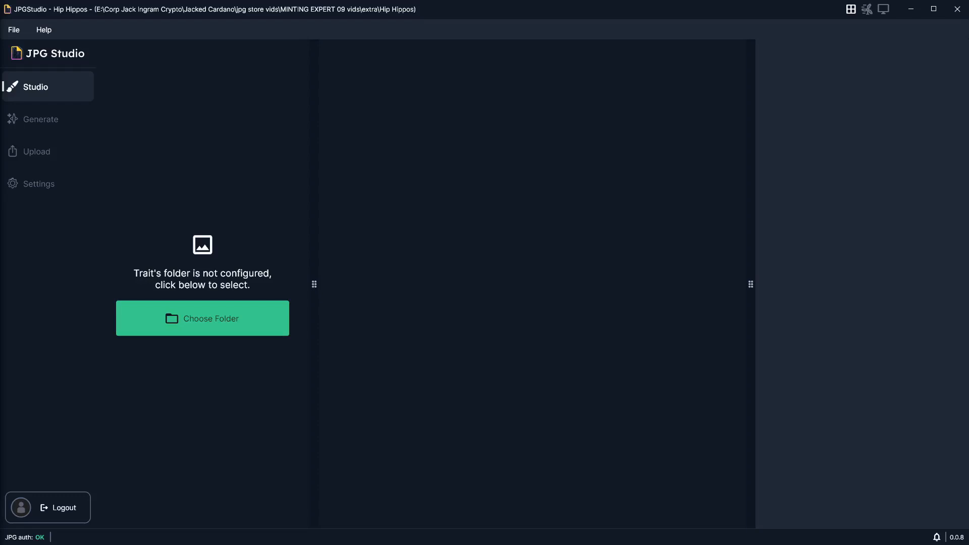
Step: Switch to File Explorer and examine the trait images in the samplepack's accessory, face and shirt folders
{"action": "key", "text": "alt+Tab"}
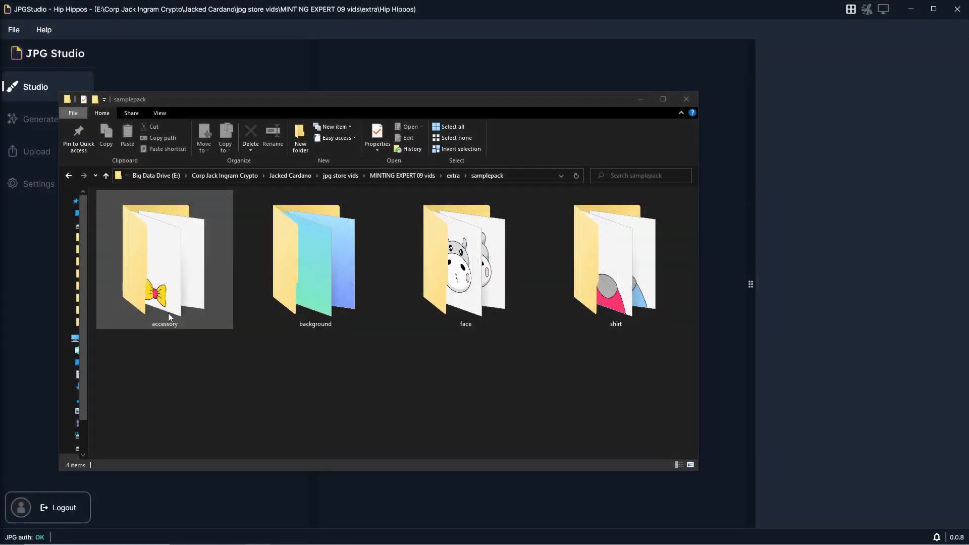
{"action": "double_click", "coordinate": [168, 313]}
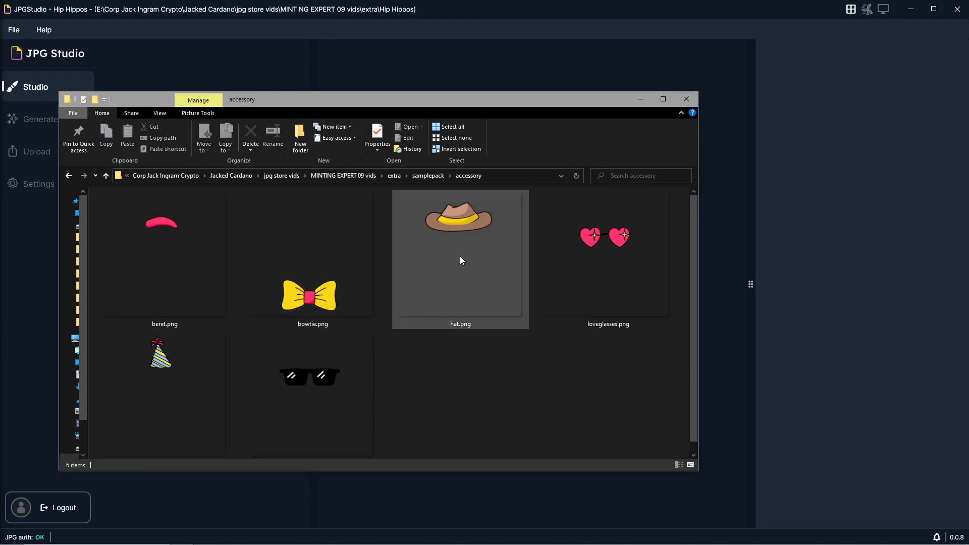
{"action": "left_click", "coordinate": [69, 175]}
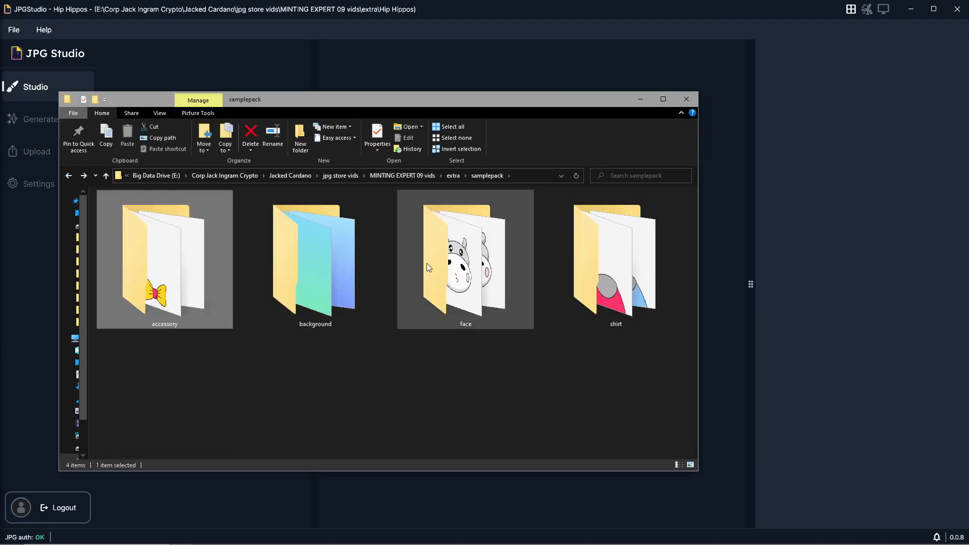
{"action": "double_click", "coordinate": [435, 265]}
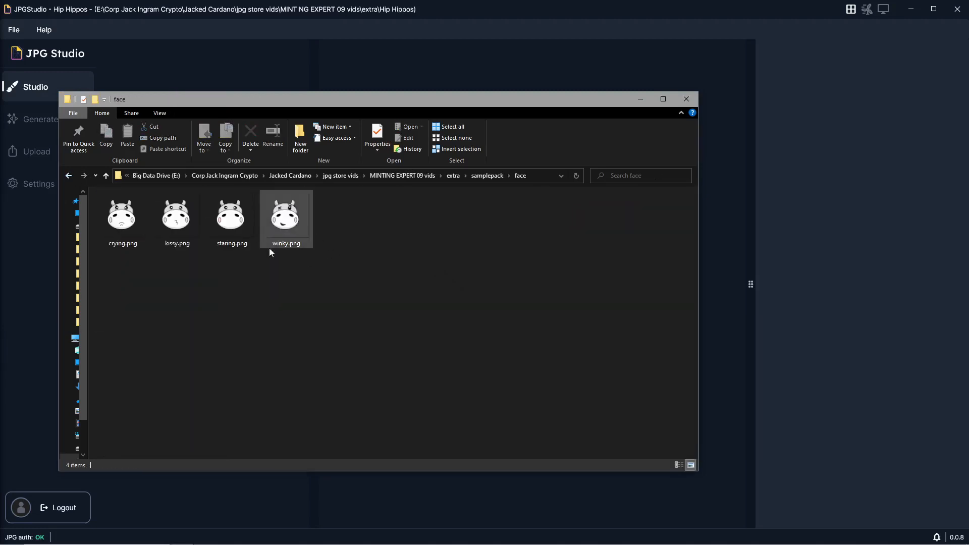
{"action": "left_click", "coordinate": [68, 175]}
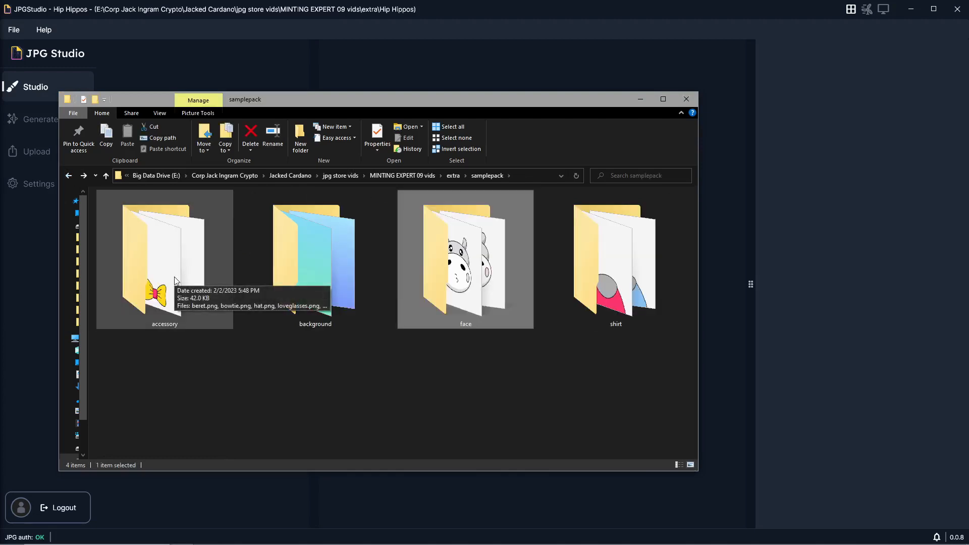
{"action": "double_click", "coordinate": [601, 301]}
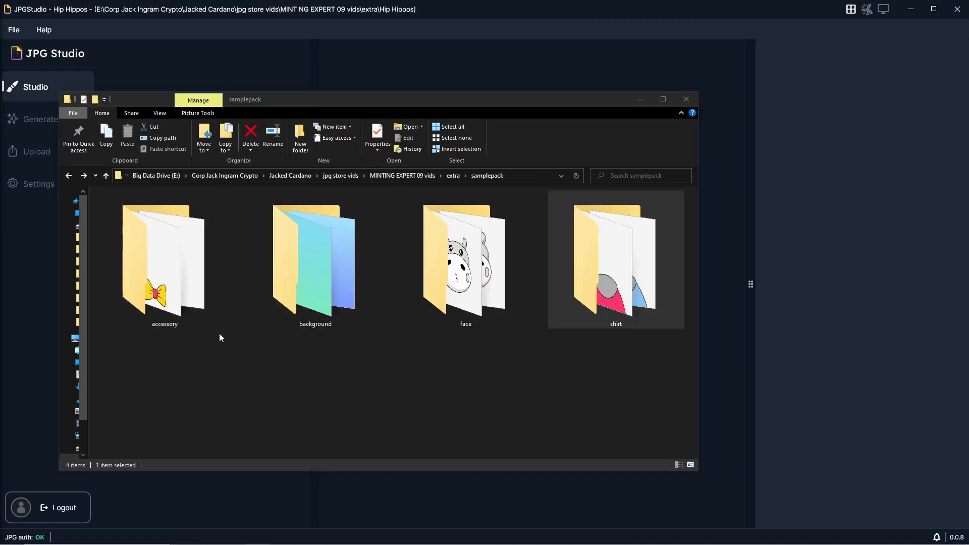
{"action": "left_click", "coordinate": [474, 395]}
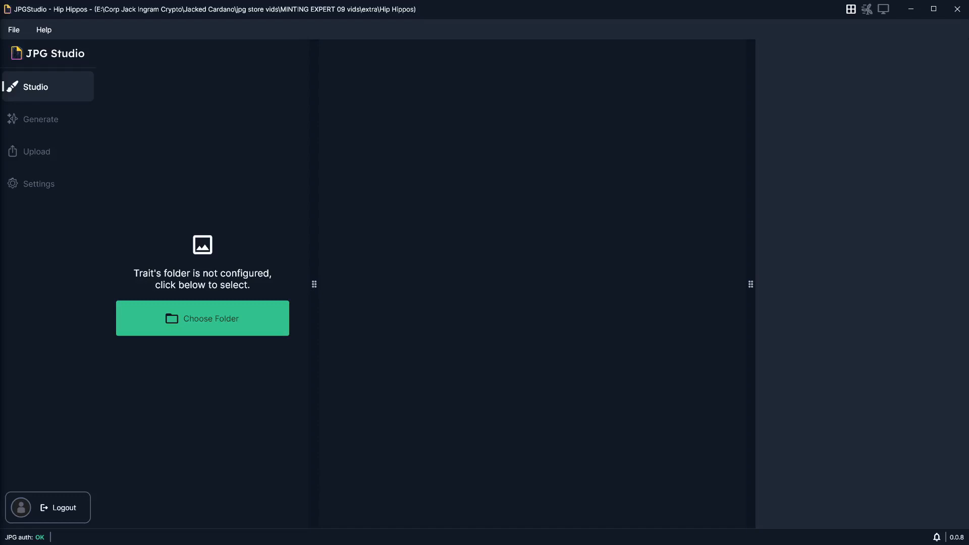
Step: Choose the samplepack folder as the collection's traits folder
{"action": "left_click", "coordinate": [189, 327]}
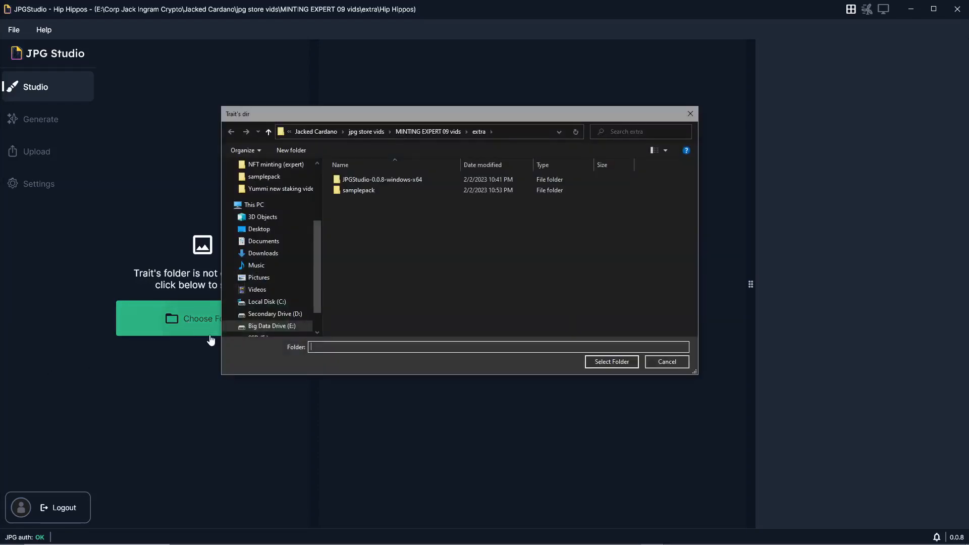
{"action": "double_click", "coordinate": [380, 191]}
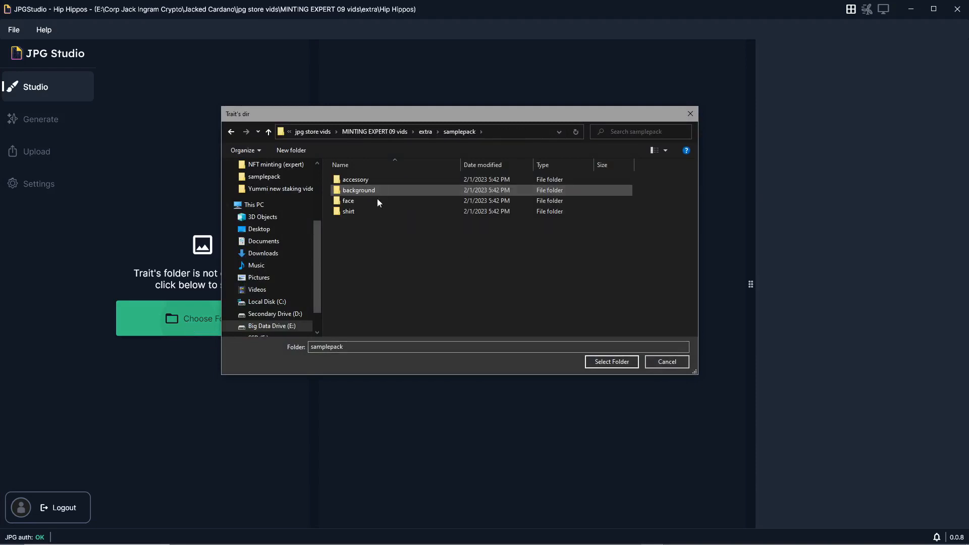
{"action": "left_click", "coordinate": [598, 361]}
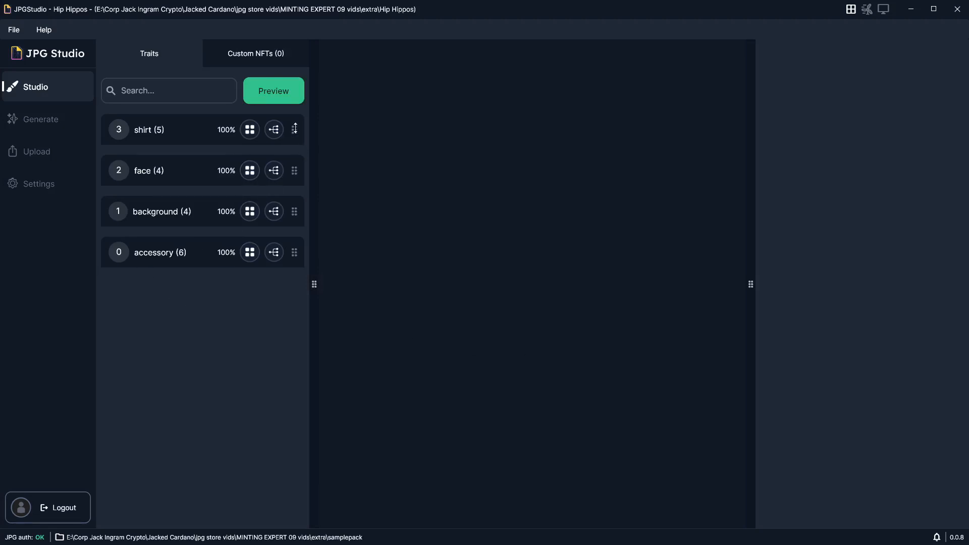
Step: Reorder the trait layers from front to back as accessory, face, shirt and background
{"action": "left_click_drag", "start_coordinate": [295, 129], "coordinate": [290, 255]}
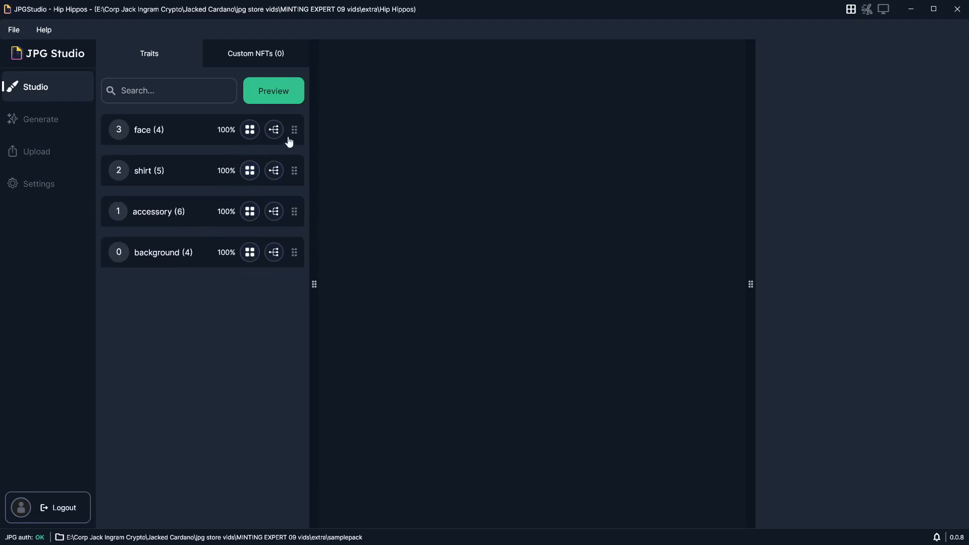
{"action": "left_click_drag", "start_coordinate": [294, 132], "coordinate": [298, 175]}
{"action": "left_click_drag", "start_coordinate": [294, 211], "coordinate": [295, 132]}
{"action": "left_click_drag", "start_coordinate": [294, 170], "coordinate": [294, 212]}
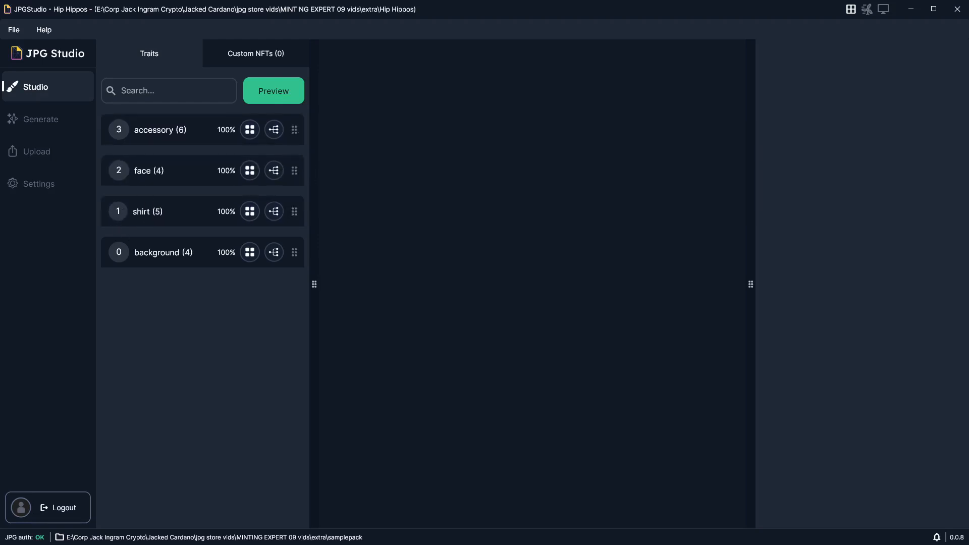
Step: Preview several random trait combinations to check the layer order
{"action": "left_click", "coordinate": [287, 95]}
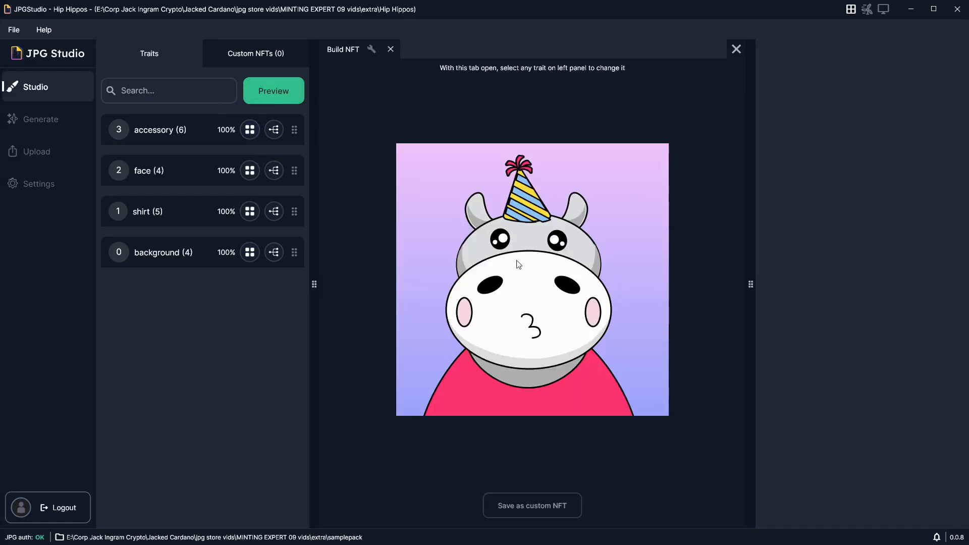
{"action": "mouse_move", "coordinate": [295, 230]}
{"action": "left_mouse_down"}
{"action": "mouse_move", "coordinate": [292, 127]}
{"action": "mouse_move", "coordinate": [289, 257]}
{"action": "mouse_move", "coordinate": [283, 243]}
{"action": "left_mouse_up"}
{"action": "left_click", "coordinate": [284, 100]}
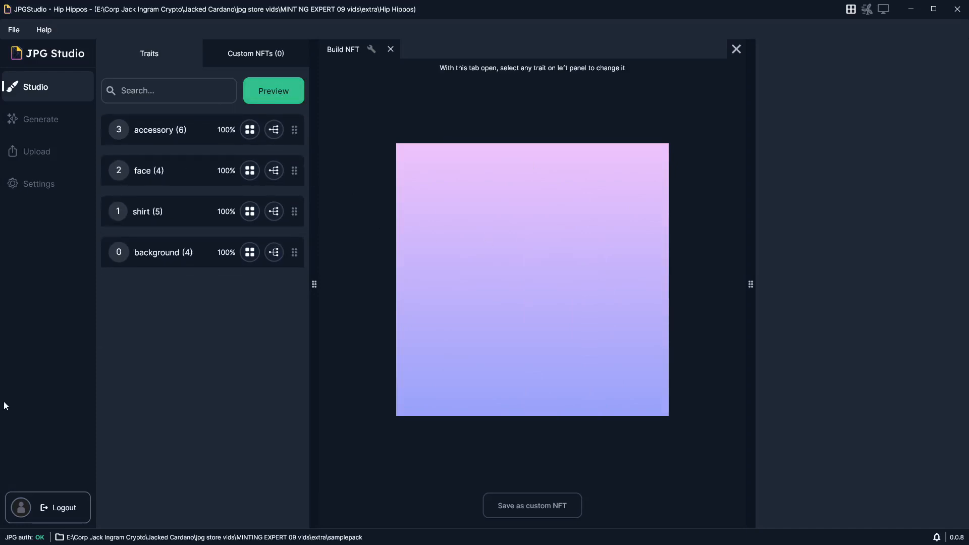
{"action": "left_click", "coordinate": [249, 90]}
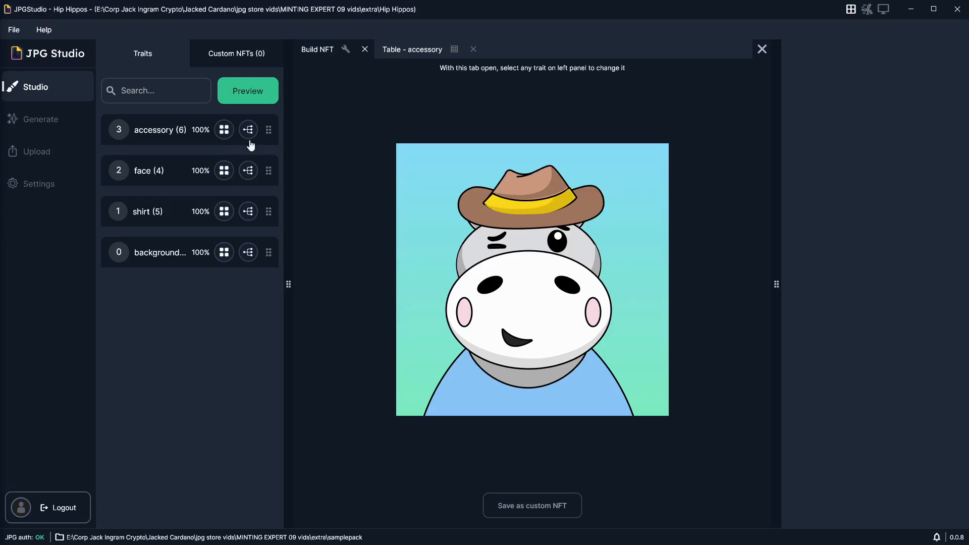
Step: Open the accessory trait table and set the rarity of sunglasses to 3%
{"action": "left_click", "coordinate": [224, 131]}
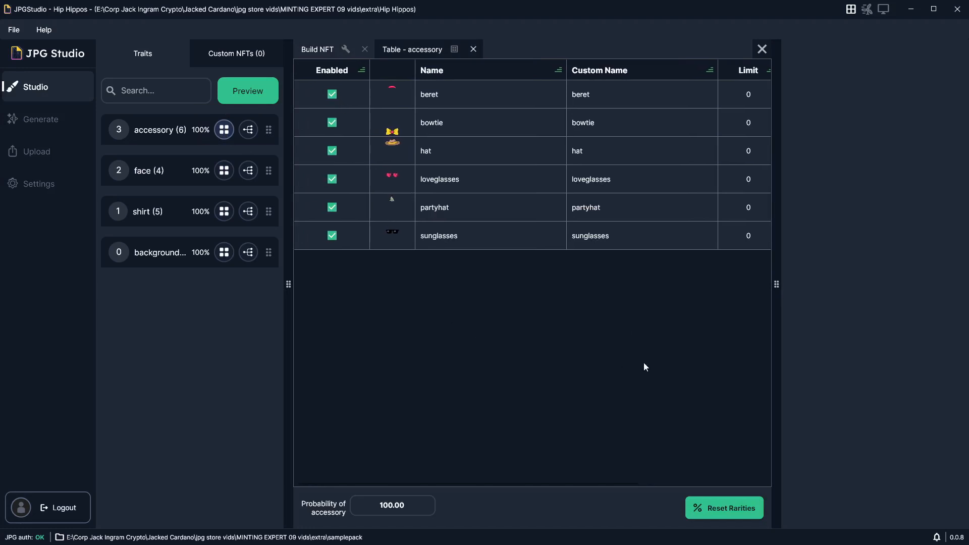
{"action": "scroll", "coordinate": [564, 363], "scroll_direction": "right", "scroll_amount": 3}
{"action": "scroll", "coordinate": [565, 367], "scroll_direction": "right", "scroll_amount": 2}
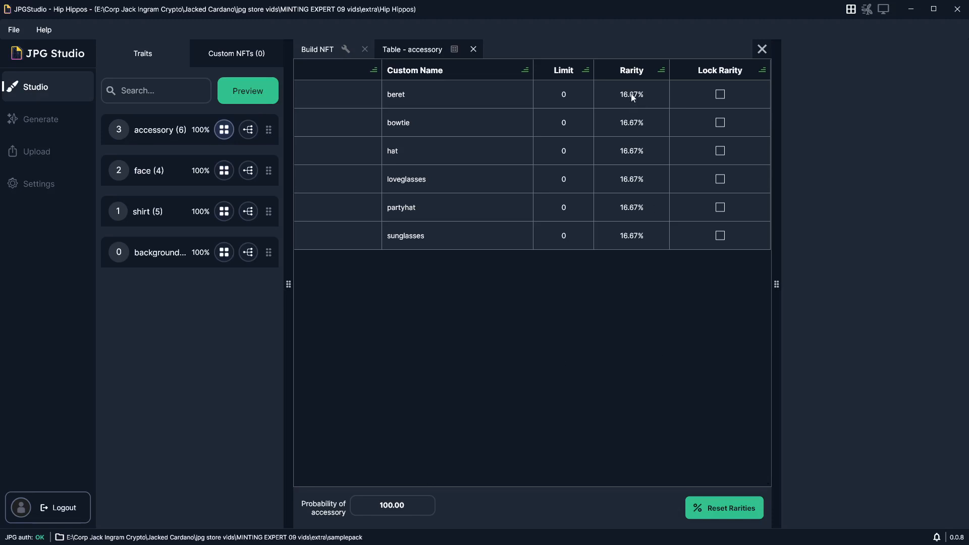
{"action": "scroll", "coordinate": [601, 367], "scroll_direction": "left", "scroll_amount": 5}
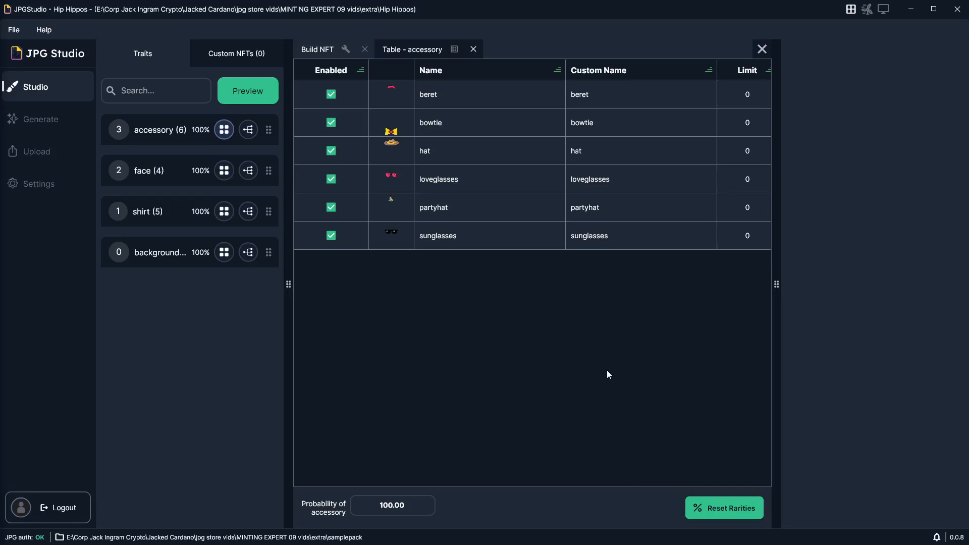
{"action": "scroll", "coordinate": [605, 369], "scroll_direction": "right", "scroll_amount": 5}
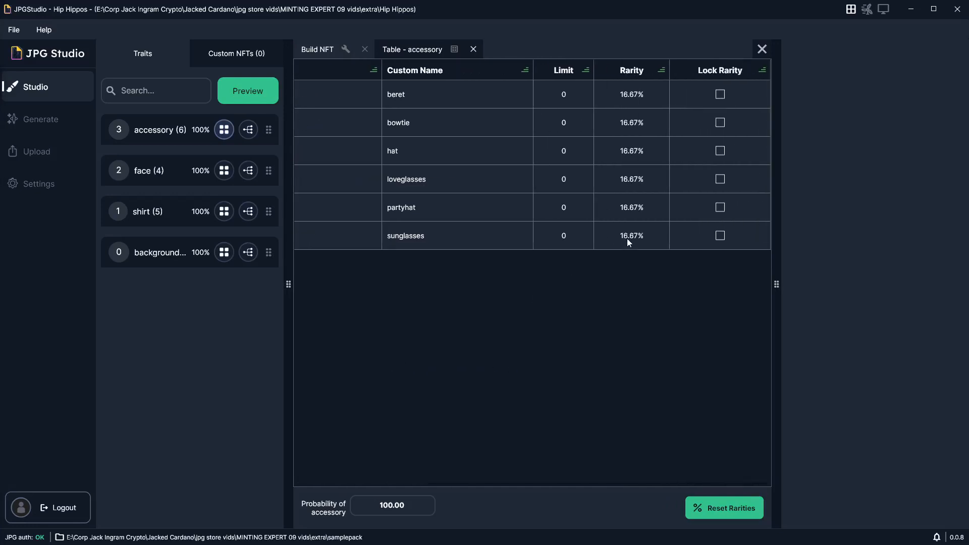
{"action": "double_click", "coordinate": [627, 238]}
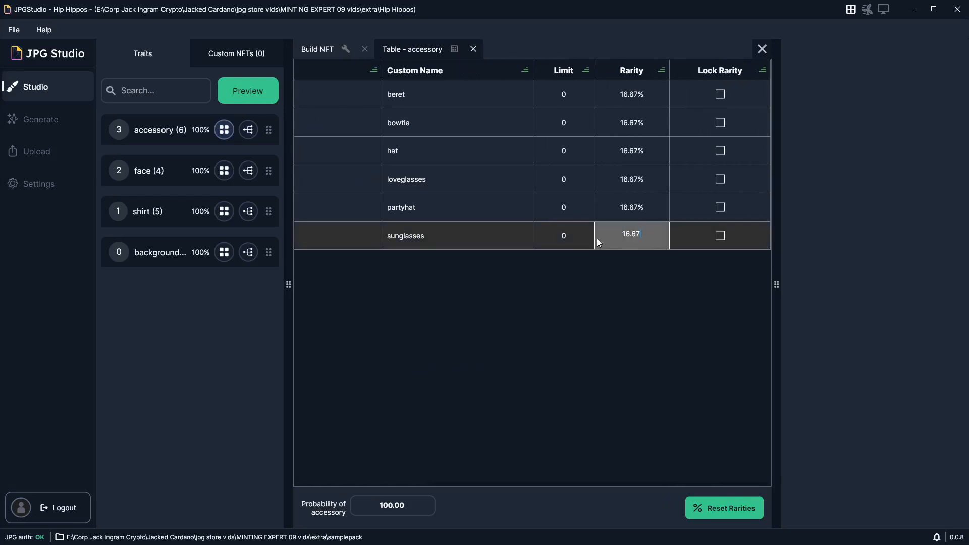
{"action": "key", "text": "BackSpace"}
{"action": "key", "text": "BackSpace"}
{"action": "key", "text": "BackSpace"}
{"action": "key", "text": "BackSpace"}
{"action": "key", "text": "BackSpace"}
{"action": "type", "text": "3"}
{"action": "key", "text": "Return"}
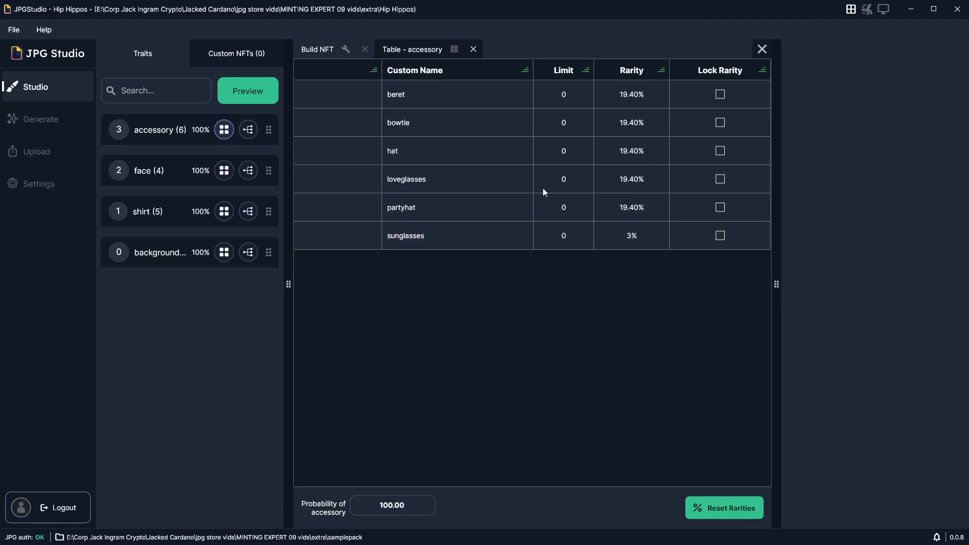
Step: Try to reset all rarities in the accessory table equally
{"action": "left_click", "coordinate": [727, 511]}
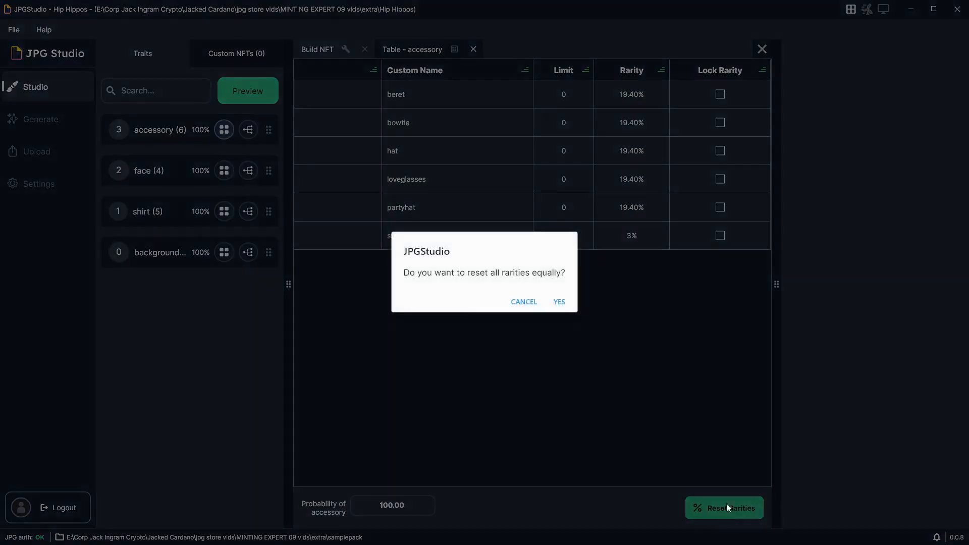
{"action": "left_click", "coordinate": [560, 304]}
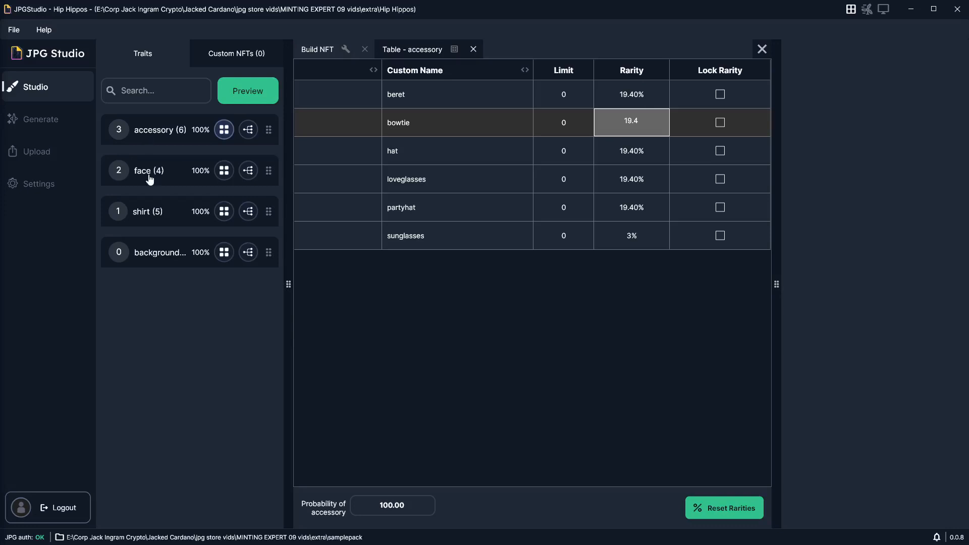
Step: Add a rule to the accessory layer that links hat with the crying face and set the rule to Force
{"action": "left_click", "coordinate": [247, 132]}
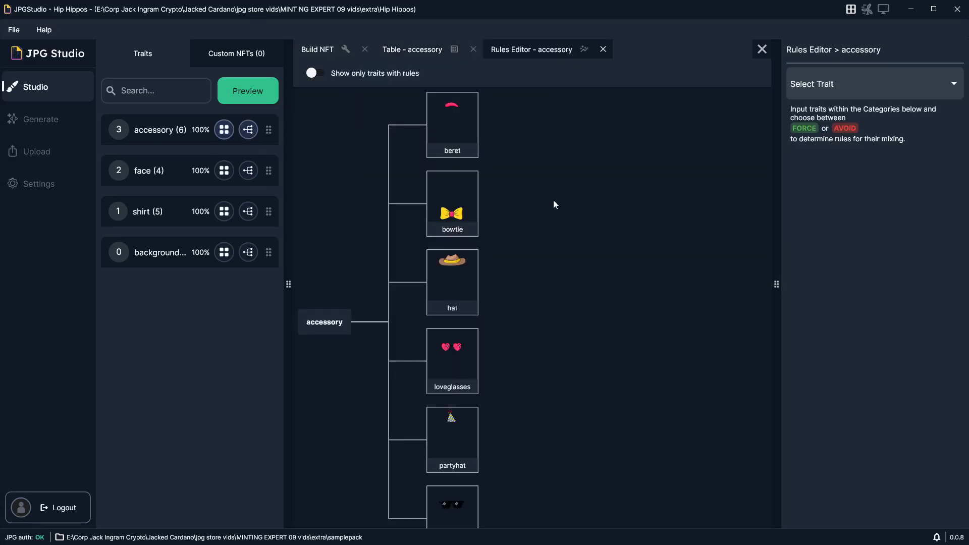
{"action": "left_click_drag", "start_coordinate": [556, 222], "coordinate": [599, 223]}
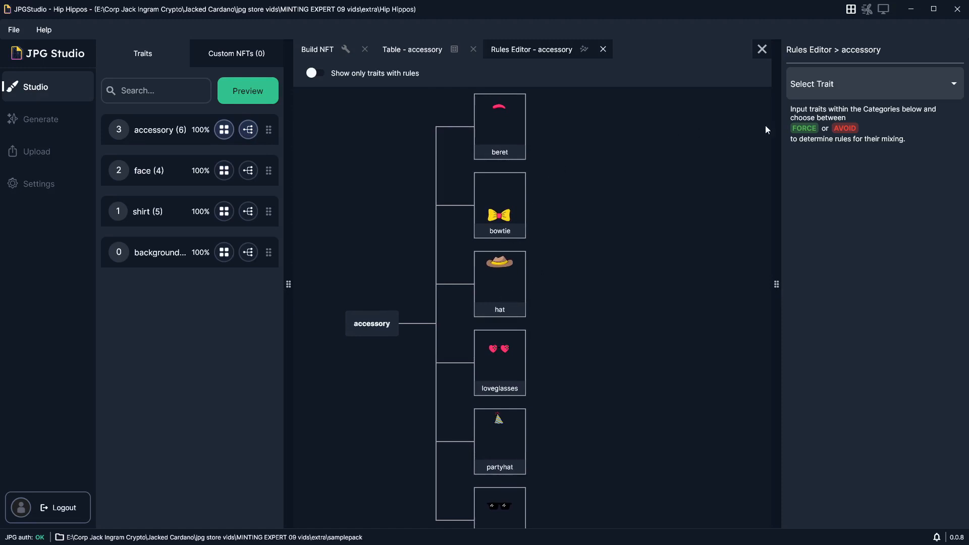
{"action": "left_click", "coordinate": [838, 88]}
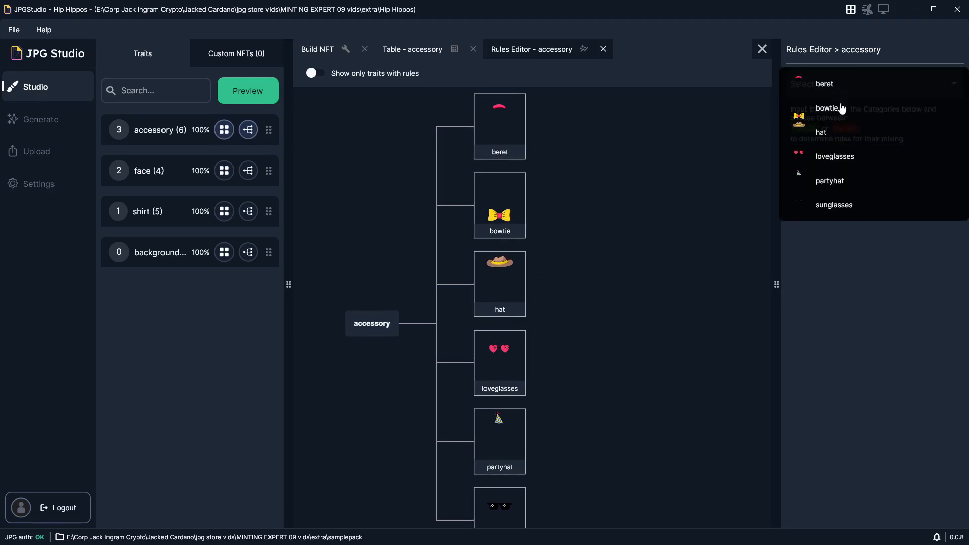
{"action": "left_click", "coordinate": [843, 134]}
{"action": "left_click", "coordinate": [818, 175]}
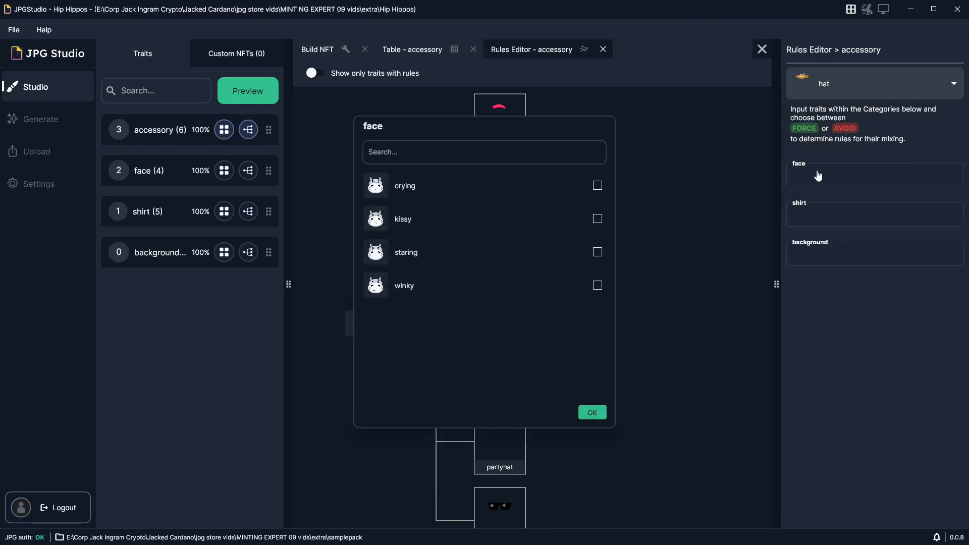
{"action": "left_click", "coordinate": [417, 186]}
{"action": "left_click", "coordinate": [591, 413]}
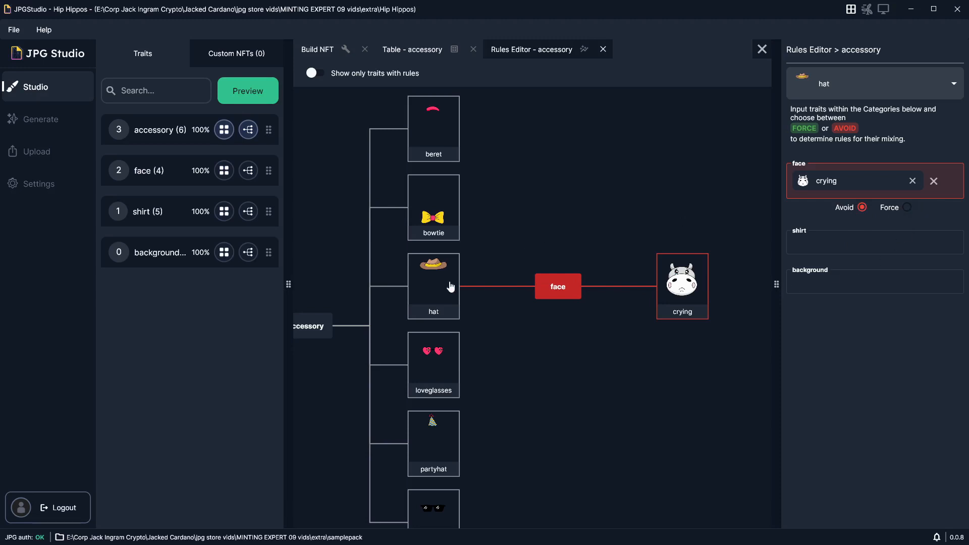
{"action": "left_click", "coordinate": [906, 208]}
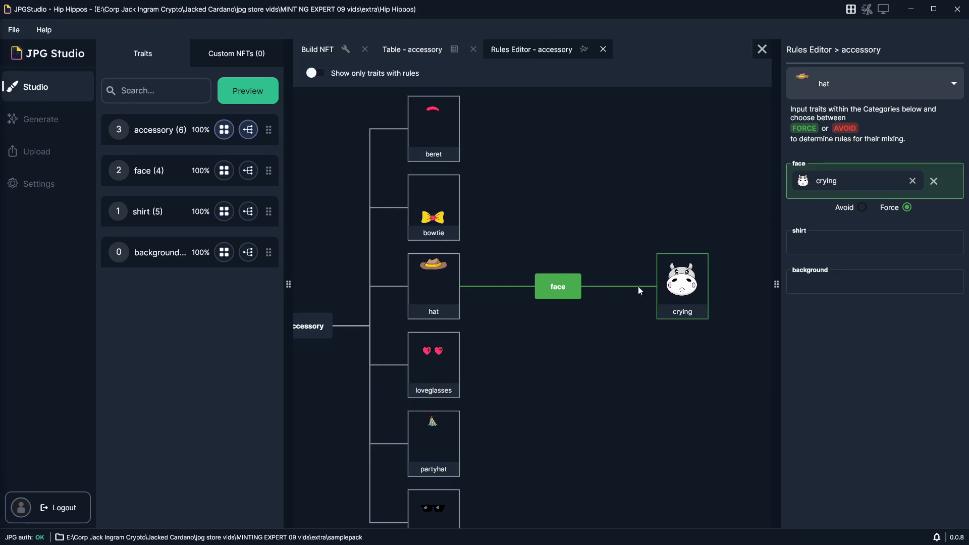
{"action": "left_click_drag", "start_coordinate": [581, 228], "coordinate": [566, 213]}
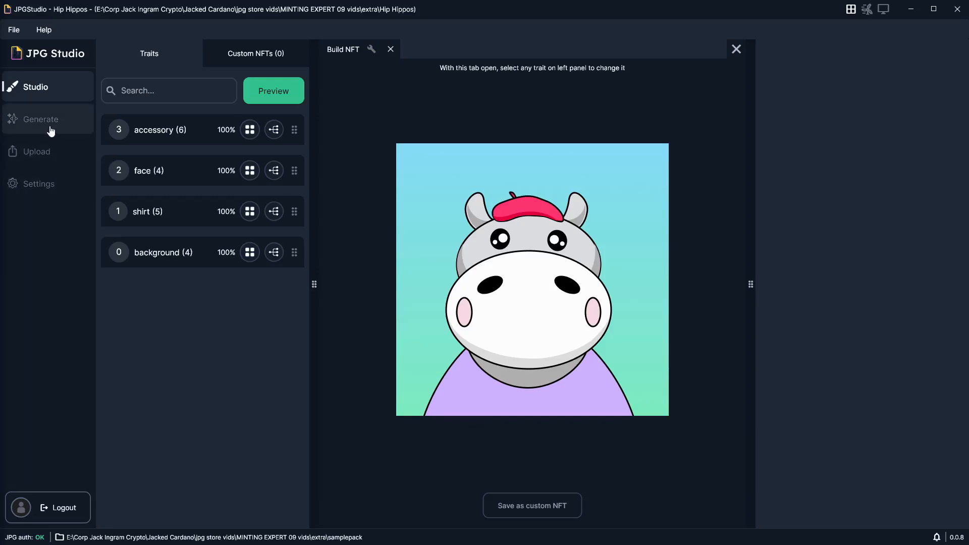
Step: Replace the Website, Twitter and Discord entries in the collection's appended metadata with Hip Level set to Over 9000! and save the settings
{"action": "left_click", "coordinate": [51, 130]}
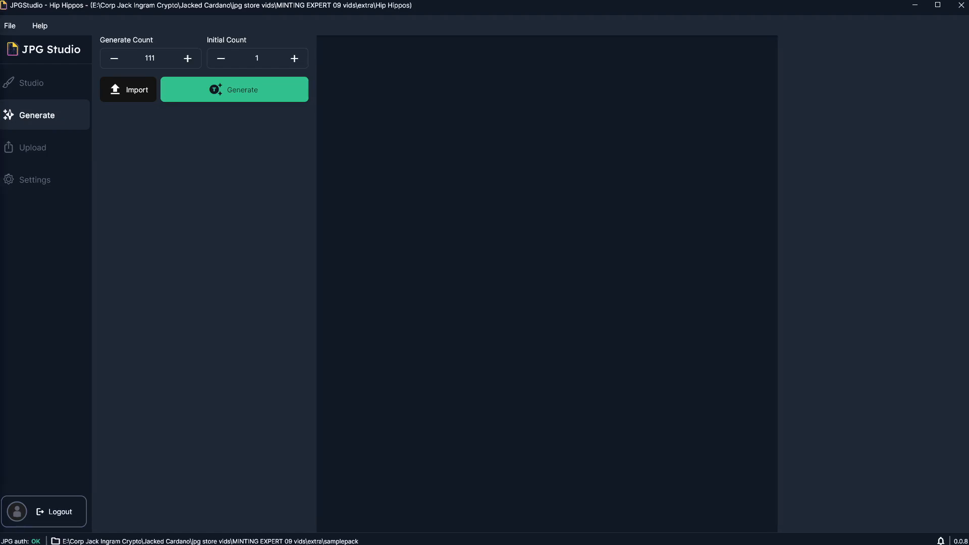
{"action": "left_click", "coordinate": [53, 184]}
{"action": "scroll", "coordinate": [286, 236], "scroll_direction": "down", "scroll_amount": 4}
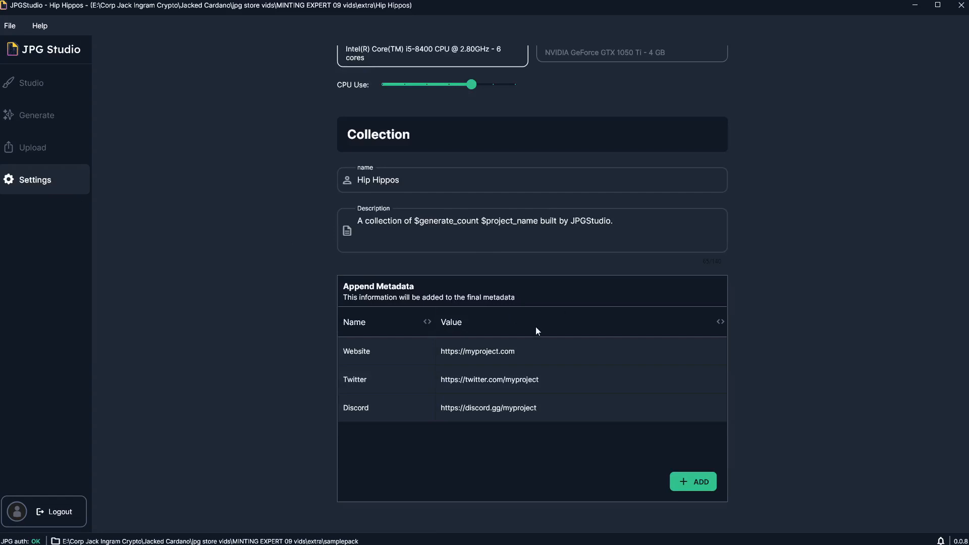
{"action": "left_click", "coordinate": [520, 347]}
{"action": "left_click", "coordinate": [591, 480]}
{"action": "left_click", "coordinate": [573, 359]}
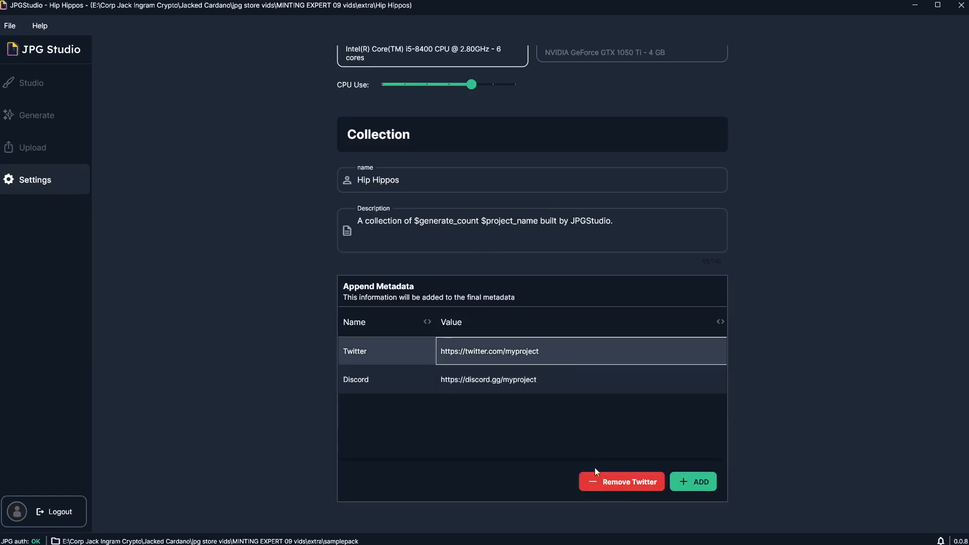
{"action": "left_click", "coordinate": [596, 482]}
{"action": "left_click", "coordinate": [571, 353]}
{"action": "left_click", "coordinate": [605, 482]}
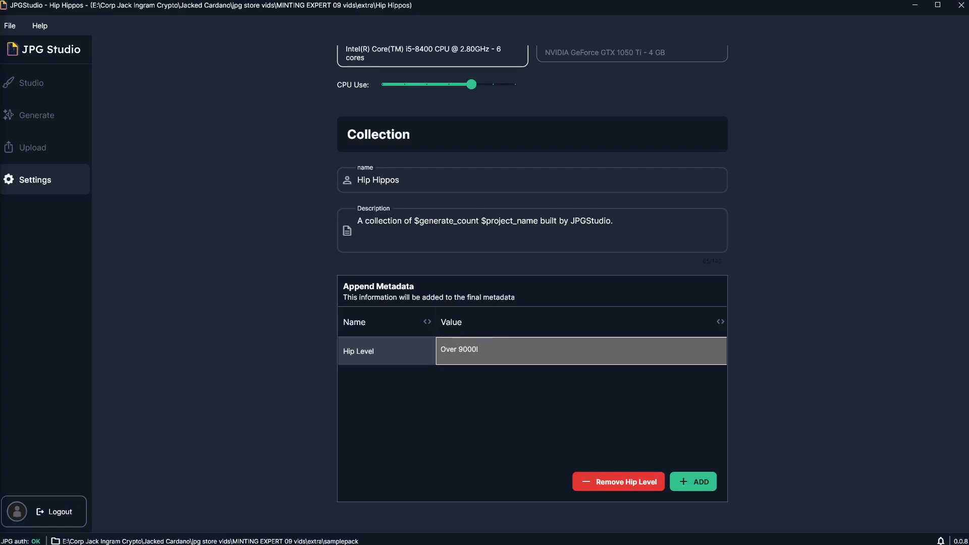
{"action": "scroll", "coordinate": [531, 282], "scroll_direction": "up", "scroll_amount": 3}
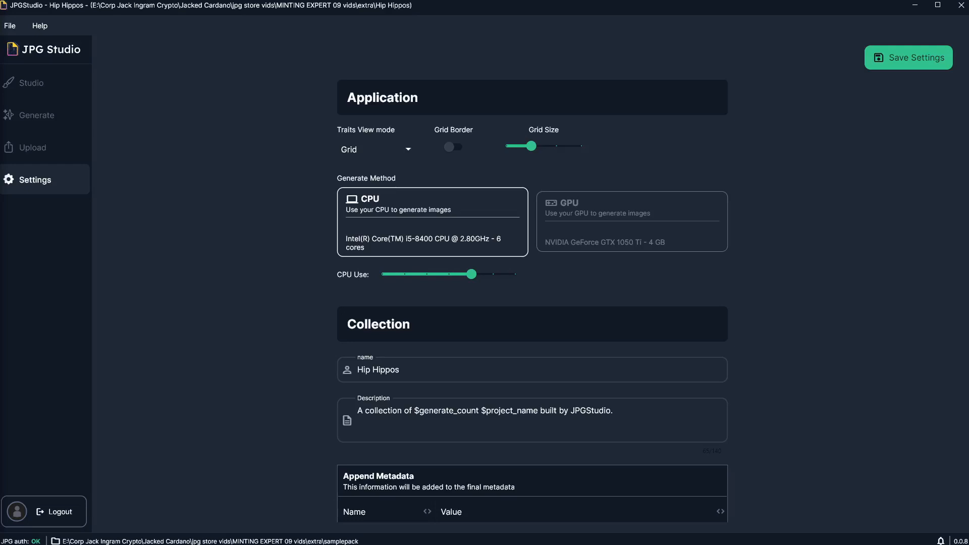
{"action": "left_click", "coordinate": [908, 58]}
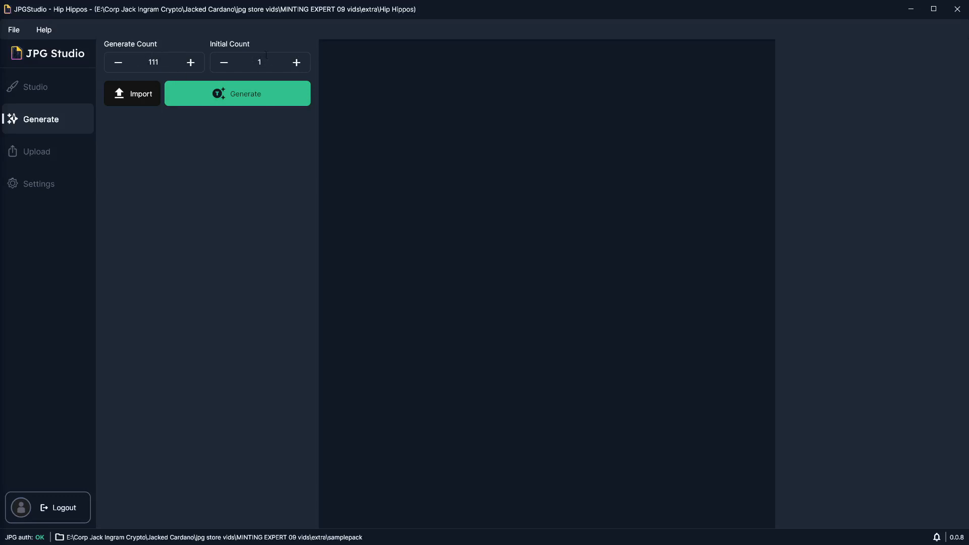
Step: Set the initial count to 4 and generate the 111 NFTs
{"action": "left_click", "coordinate": [296, 63]}
{"action": "left_click", "coordinate": [297, 62]}
{"action": "left_click", "coordinate": [296, 62]}
{"action": "left_click", "coordinate": [273, 96]}
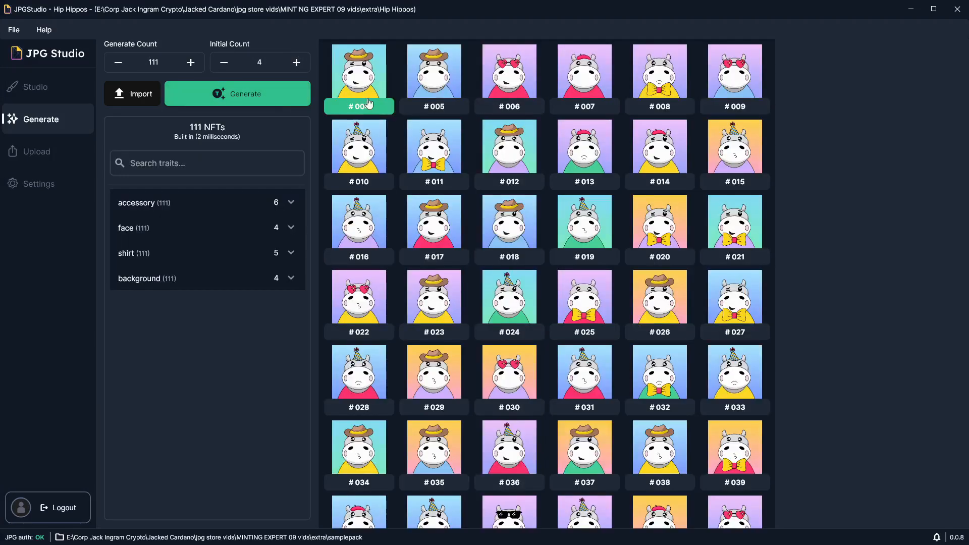
Step: Set the initial count to 1 and regenerate the 111 NFTs
{"action": "left_click", "coordinate": [223, 62]}
{"action": "left_click", "coordinate": [224, 63]}
{"action": "left_click", "coordinate": [224, 62]}
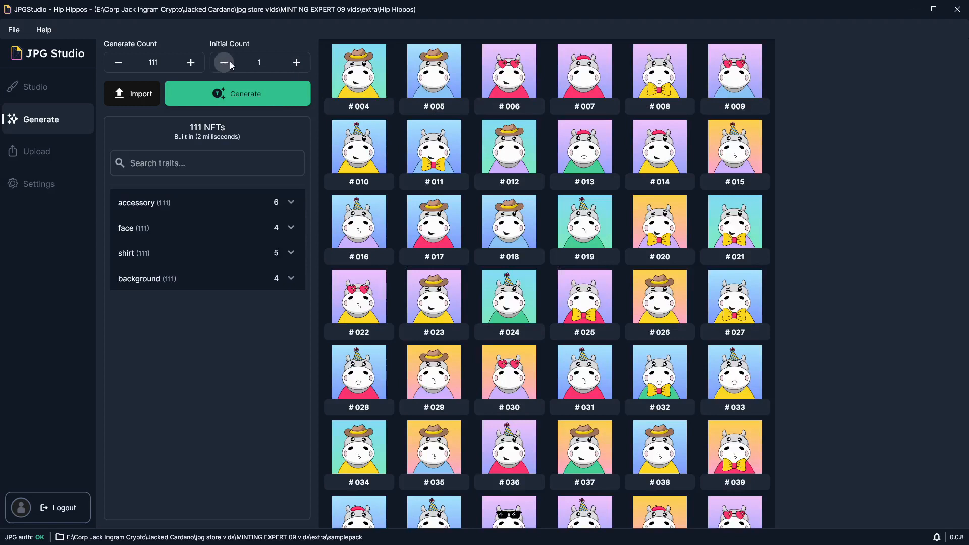
{"action": "left_click", "coordinate": [237, 99]}
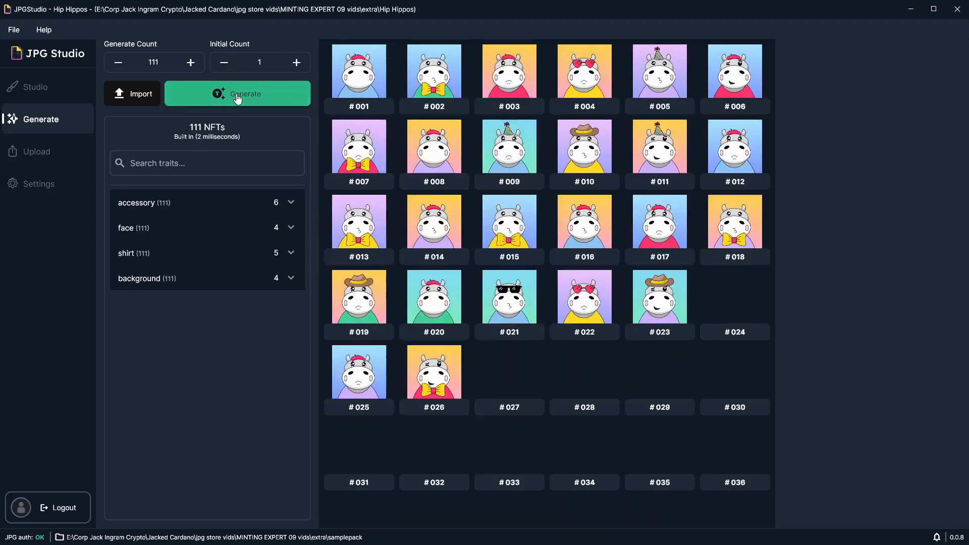
{"action": "left_click", "coordinate": [237, 98]}
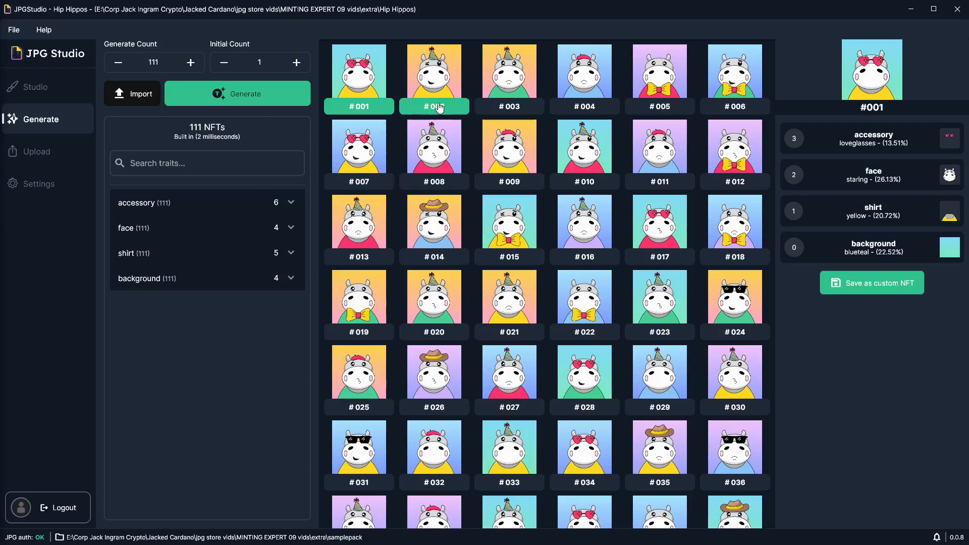
Step: View the trait details of NFT #024 and generate the collection once more
{"action": "left_click", "coordinate": [725, 338]}
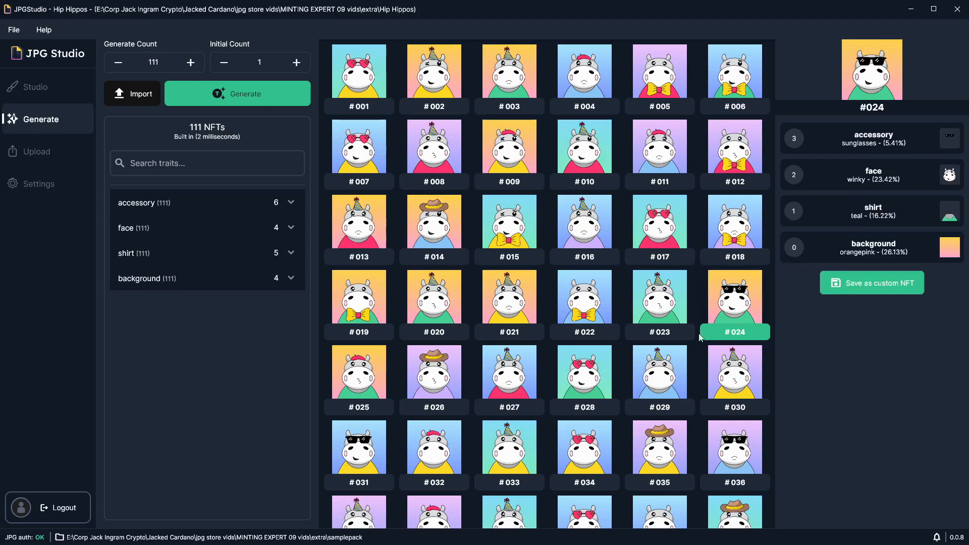
{"action": "left_click", "coordinate": [26, 160]}
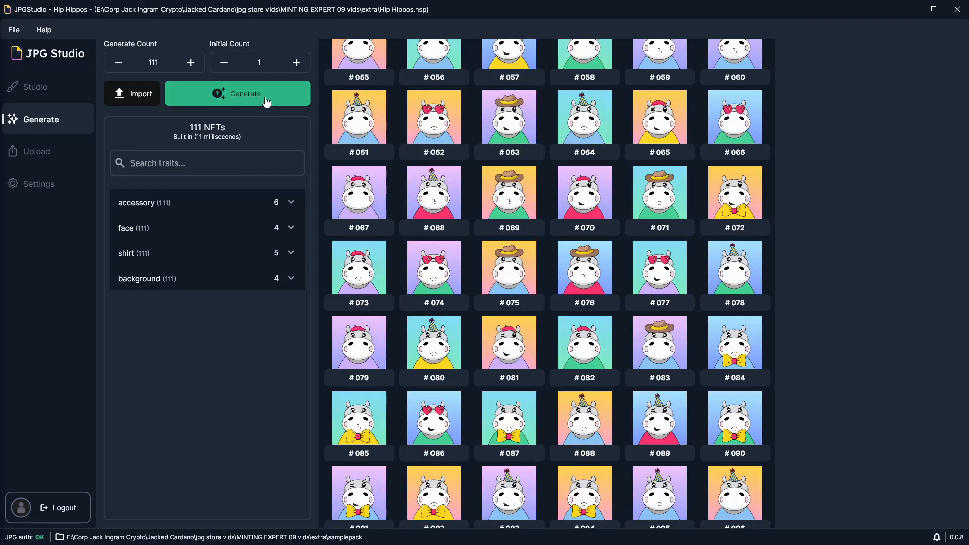
{"action": "left_click", "coordinate": [267, 102]}
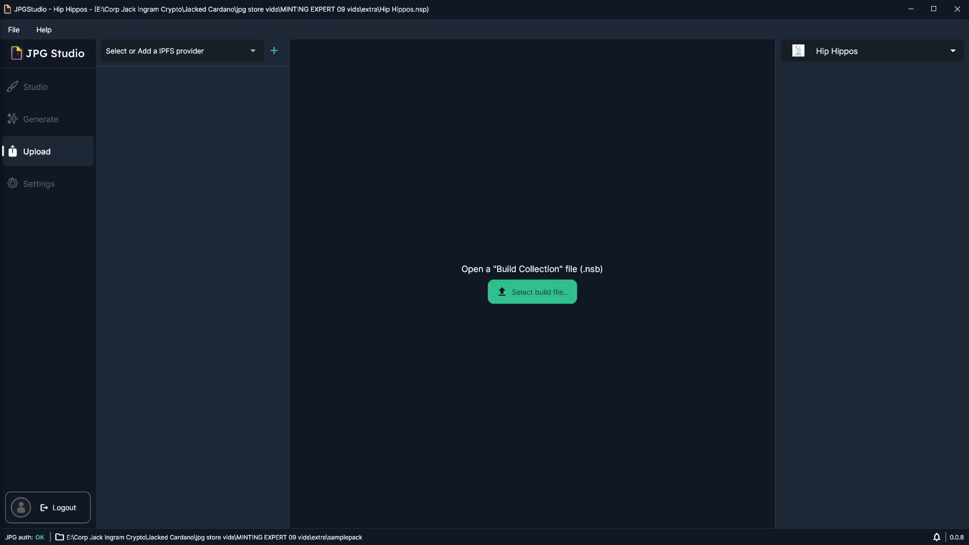
Step: Start adding an IPFS provider for the upload, choosing Pinata and naming it Hippo Images Provider
{"action": "left_click", "coordinate": [273, 51]}
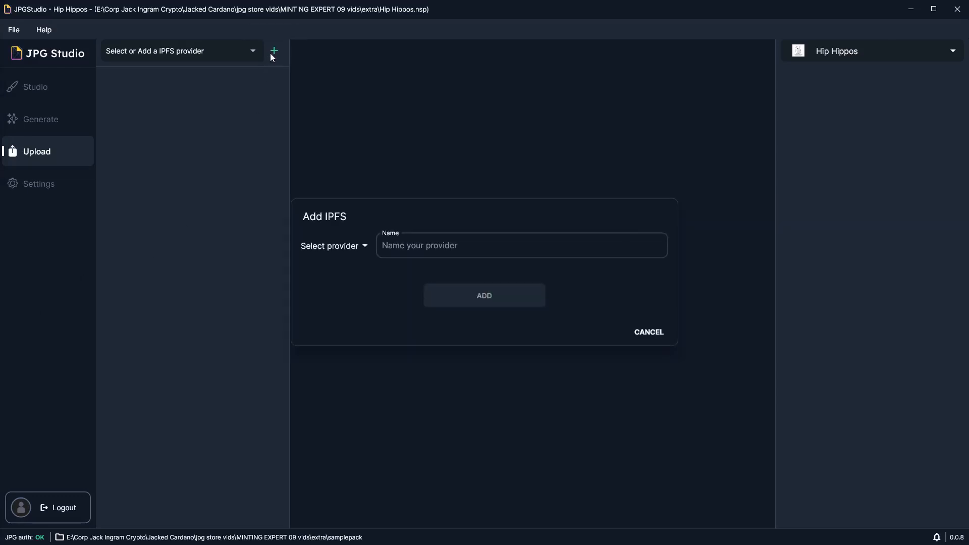
{"action": "left_click", "coordinate": [352, 256]}
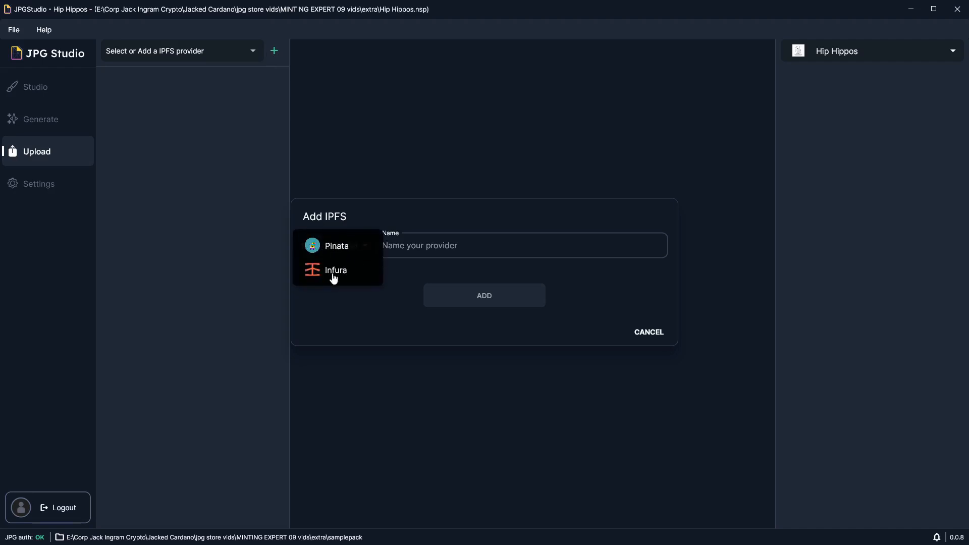
{"action": "left_click", "coordinate": [335, 248]}
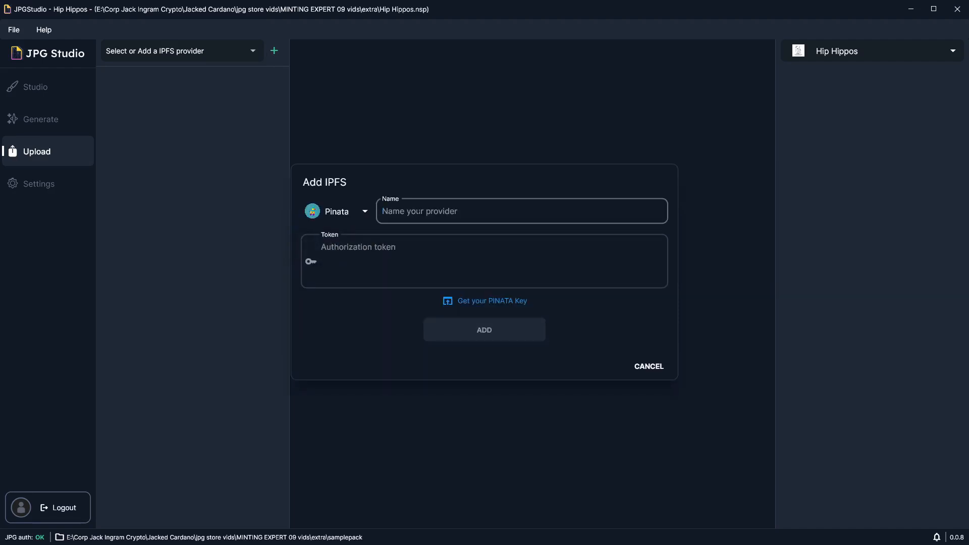
{"action": "type", "text": "Hippo IMages Provider"}
{"action": "left_click", "coordinate": [462, 277]}
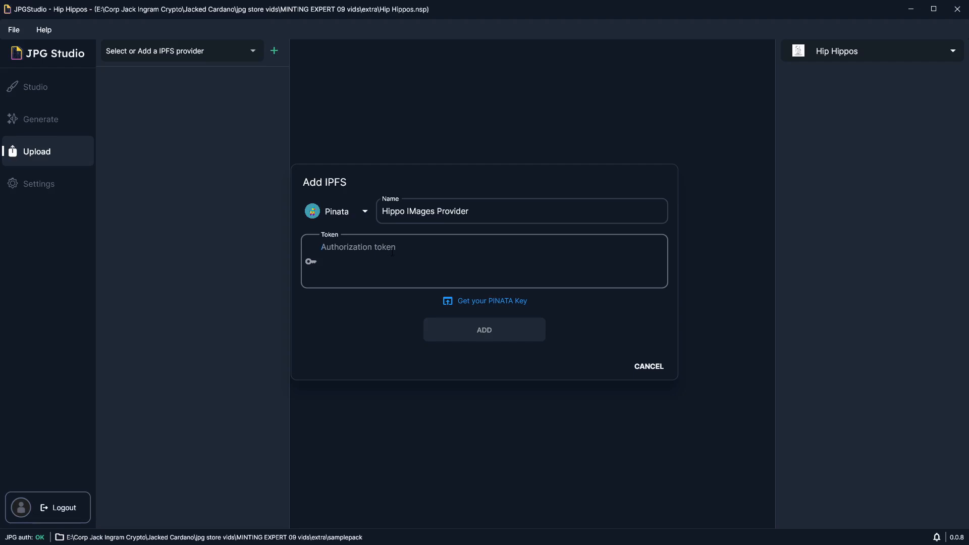
Step: Go to the Pinata key manager website and create a new API key with Admin access named hiphippos
{"action": "left_click", "coordinate": [484, 302]}
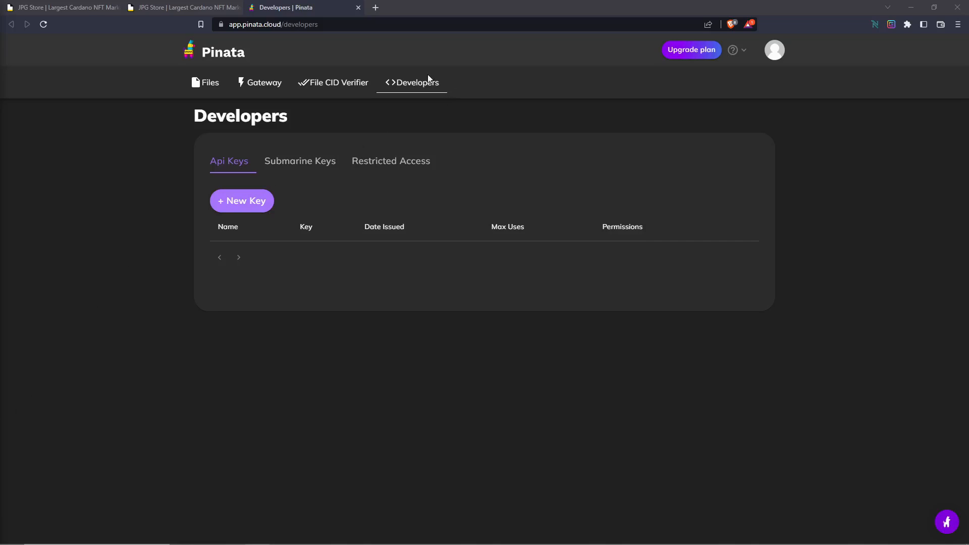
{"action": "left_click", "coordinate": [243, 203]}
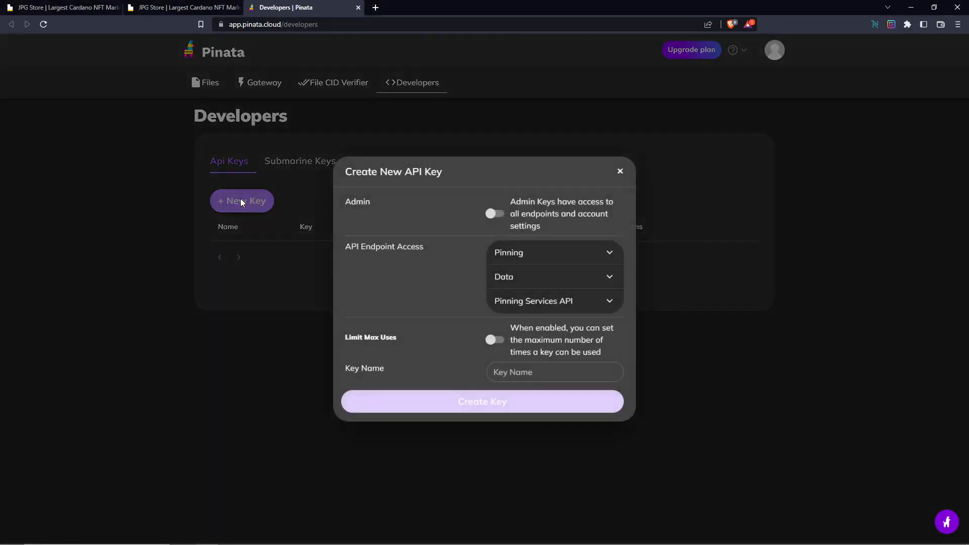
{"action": "left_click", "coordinate": [499, 218]}
{"action": "left_click", "coordinate": [536, 370]}
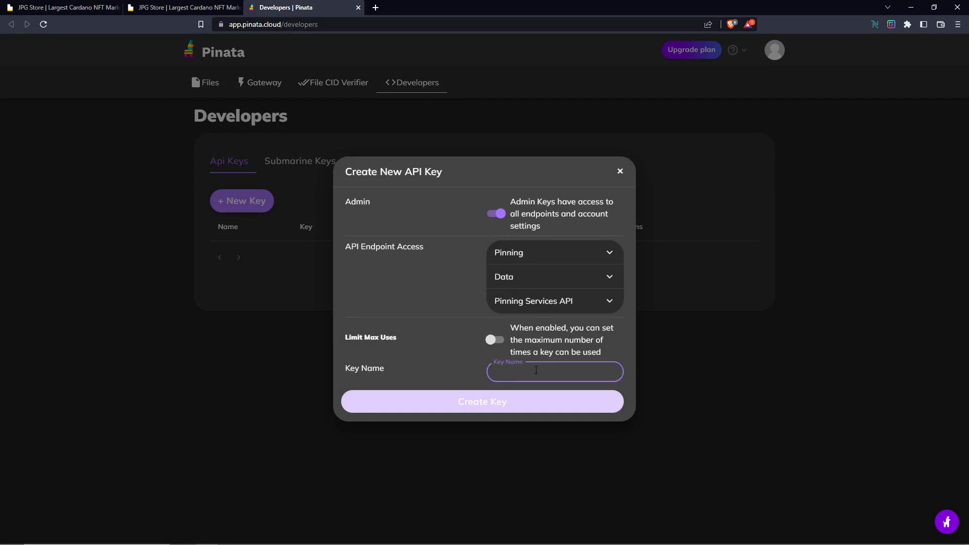
{"action": "type", "text": "hiphi"}
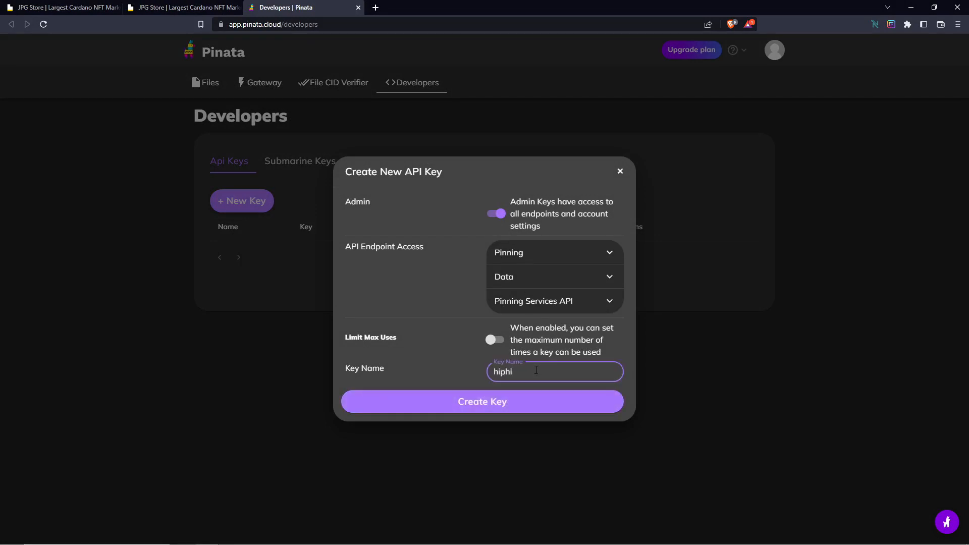
{"action": "type", "text": "pp"}
{"action": "key", "text": "BackSpace"}
{"action": "key", "text": "BackSpace"}
{"action": "type", "text": "ppos"}
{"action": "left_click", "coordinate": [504, 403]}
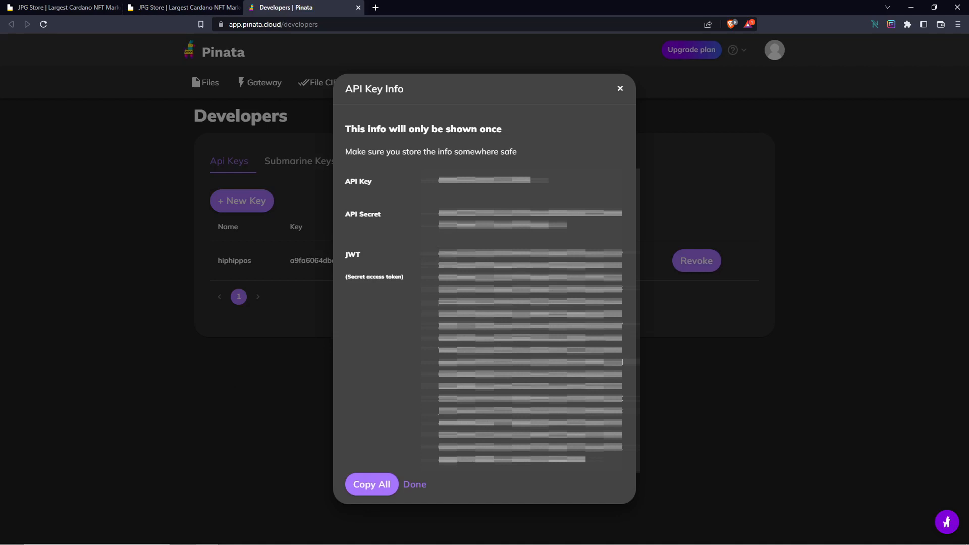
Step: Copy the JWT access token into the provider's token field in JPG Studio, add the provider and select Hippo Images Provider
{"action": "mouse_move", "coordinate": [586, 461]}
{"action": "left_mouse_down"}
{"action": "mouse_move", "coordinate": [439, 443]}
{"action": "mouse_move", "coordinate": [433, 269]}
{"action": "left_mouse_up"}
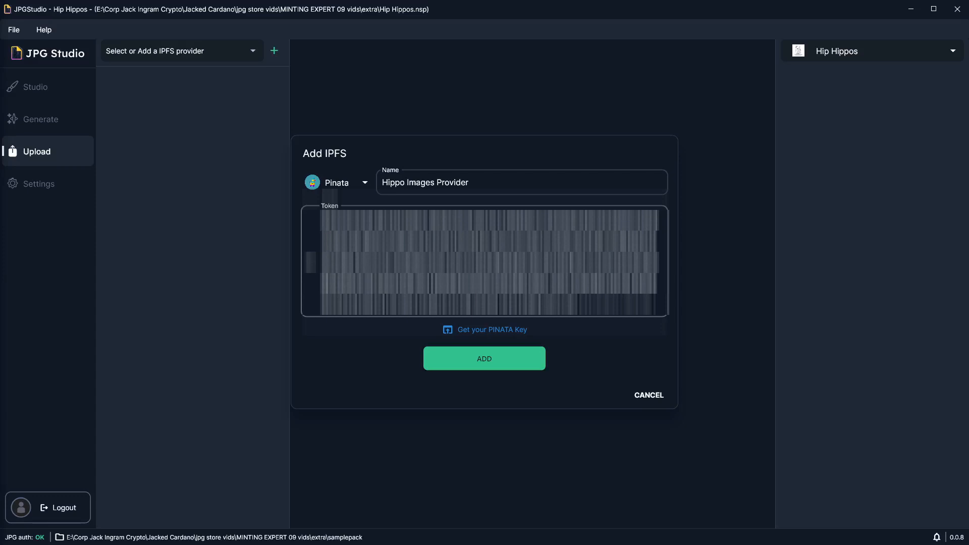
{"action": "left_click", "coordinate": [494, 360]}
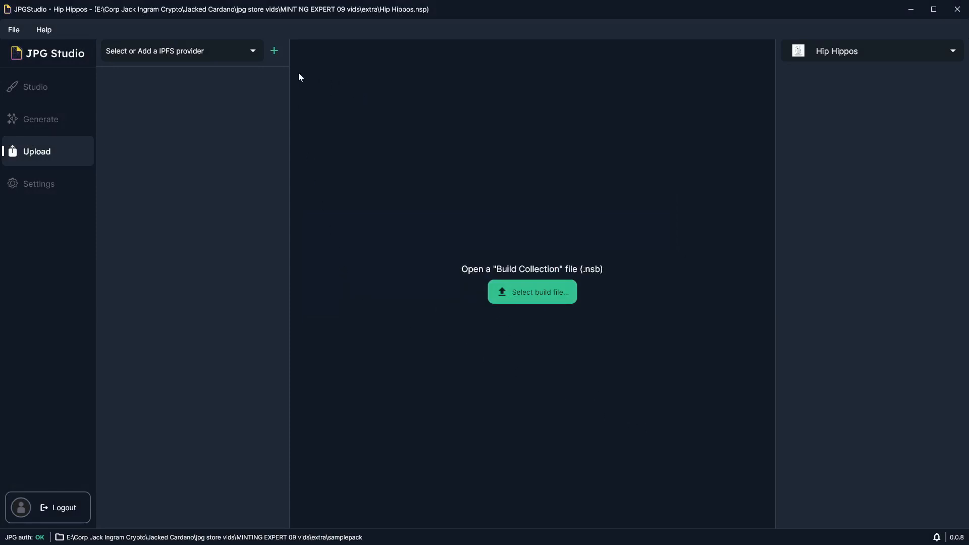
{"action": "left_click", "coordinate": [222, 56]}
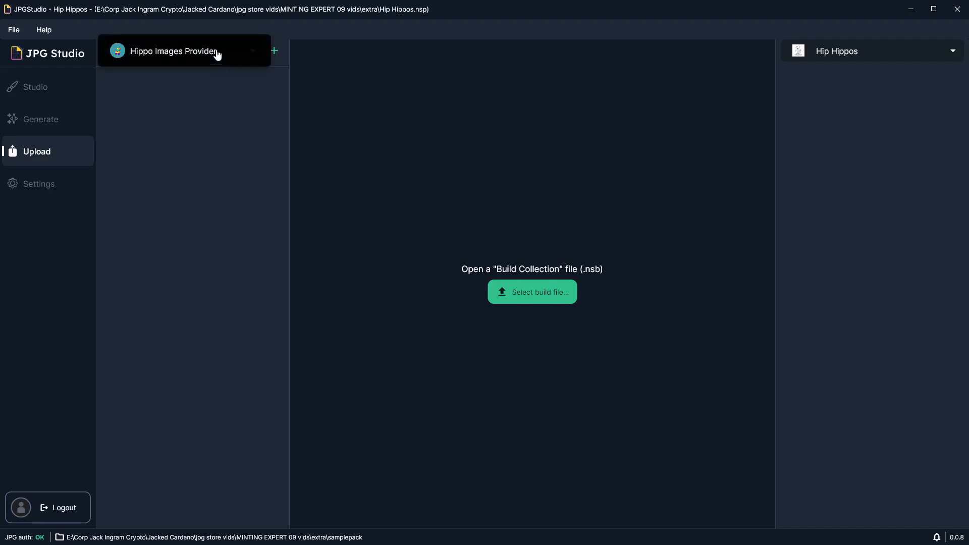
{"action": "left_click", "coordinate": [188, 55]}
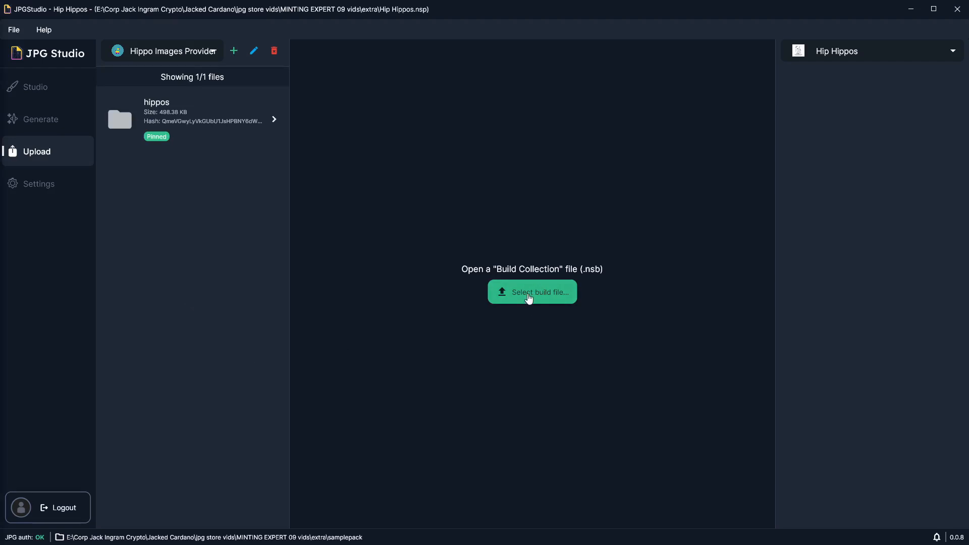
Step: Open the build collection file 2023-02-02_23-09-51-177.nsb from the samplepack folder and look over its NFTs
{"action": "left_click", "coordinate": [529, 298]}
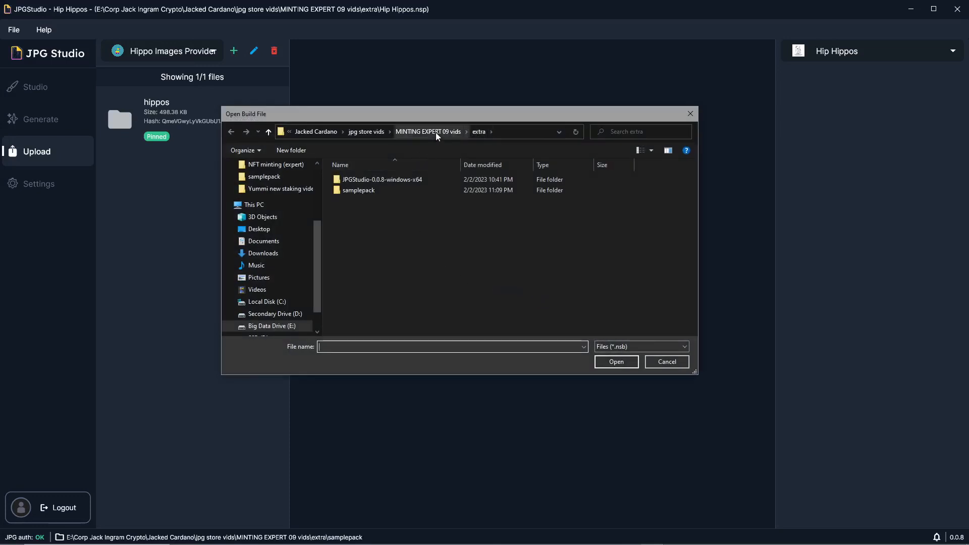
{"action": "double_click", "coordinate": [386, 192]}
{"action": "double_click", "coordinate": [384, 222]}
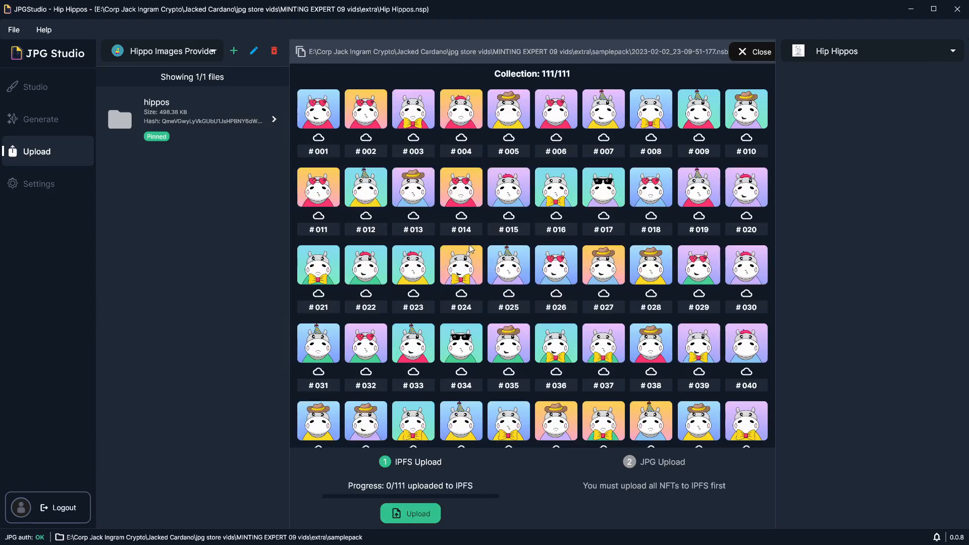
{"action": "scroll", "coordinate": [437, 266], "scroll_direction": "down", "scroll_amount": 1}
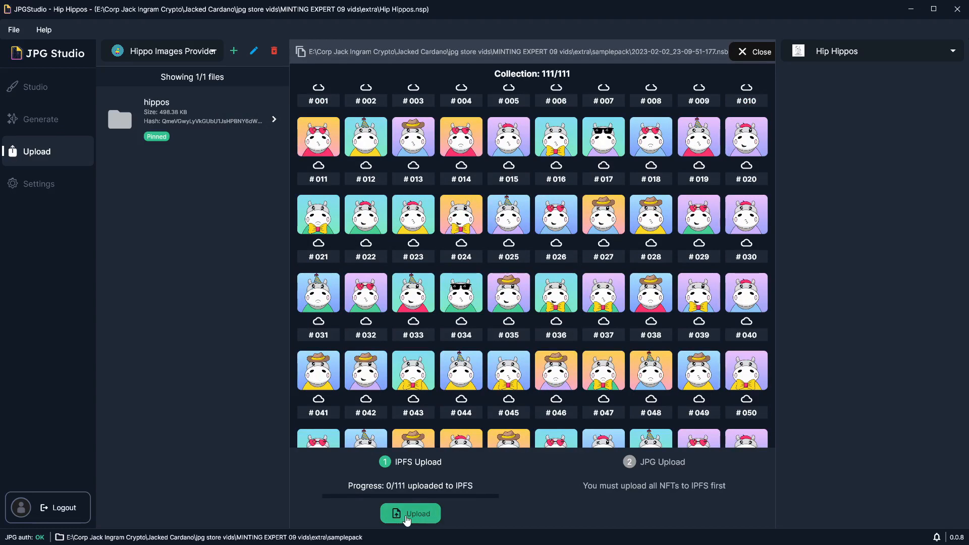
Step: Upload all the collection's images to IPFS and send its metadata to JPG, acknowledging the completion message
{"action": "left_click", "coordinate": [406, 517]}
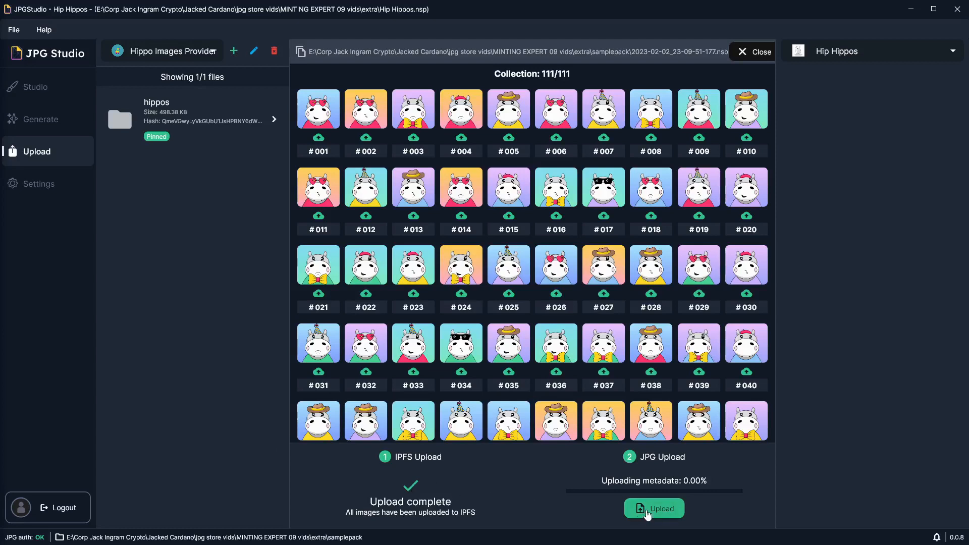
{"action": "left_click", "coordinate": [647, 514]}
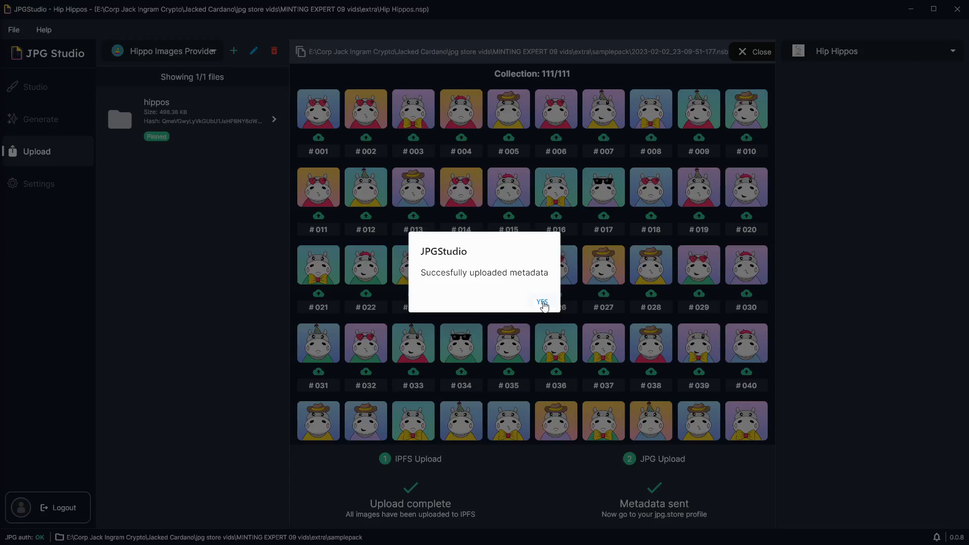
{"action": "left_click", "coordinate": [541, 302]}
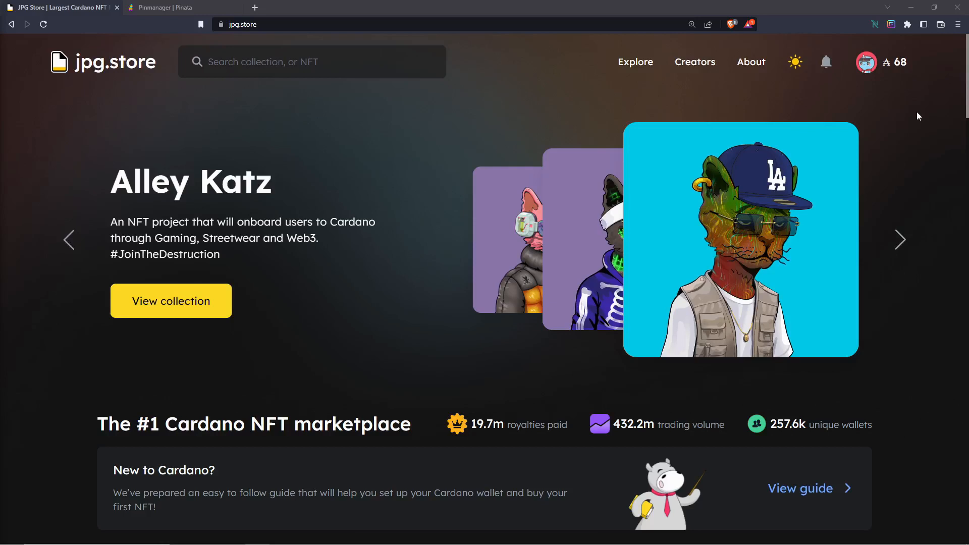
Step: Switch to jpg.store in the browser, open Mint Setup for the Hip Hippos creation and sign the Nami wallet request
{"action": "mouse_move", "coordinate": [879, 66]}
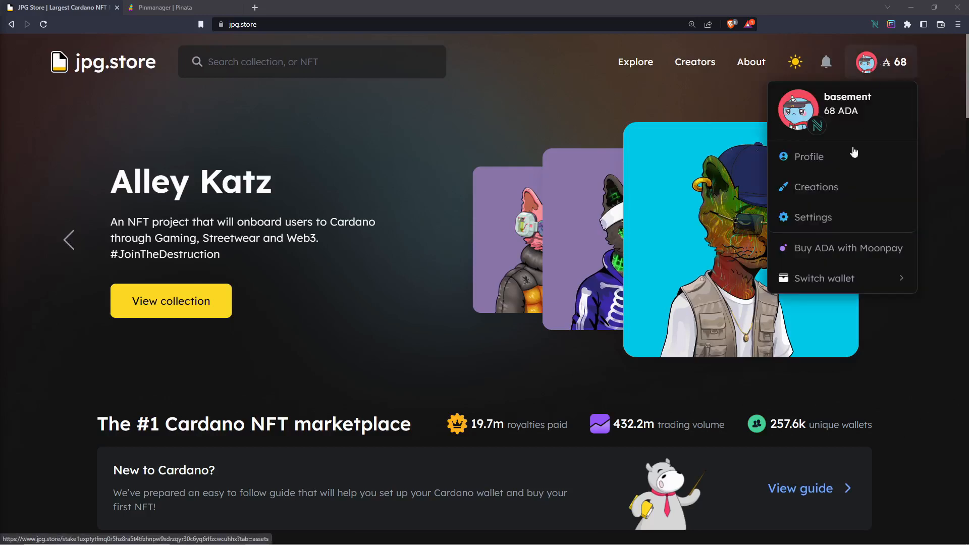
{"action": "left_click", "coordinate": [864, 195]}
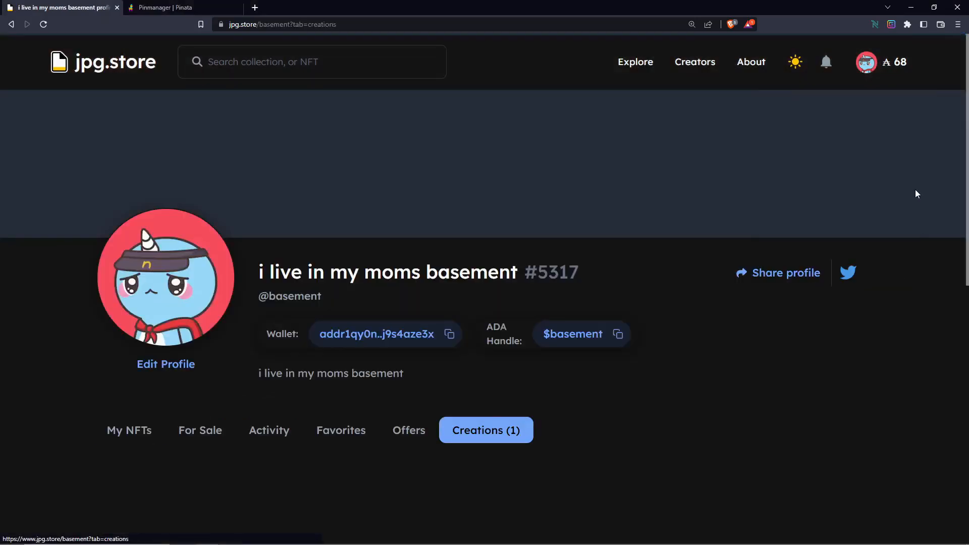
{"action": "scroll", "coordinate": [734, 247], "scroll_direction": "down", "scroll_amount": 5}
{"action": "scroll", "coordinate": [727, 154], "scroll_direction": "down", "scroll_amount": 1}
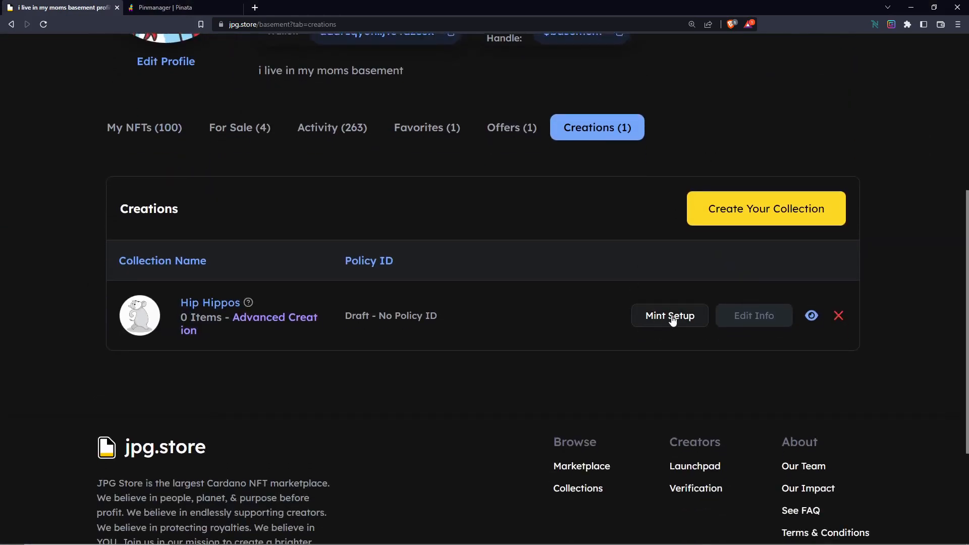
{"action": "left_click", "coordinate": [672, 317]}
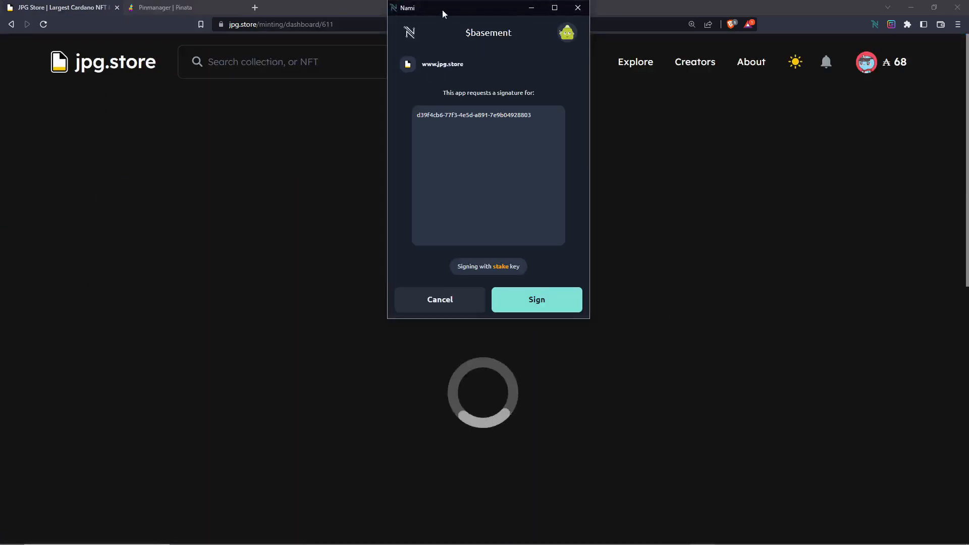
{"action": "left_click_drag", "start_coordinate": [442, 10], "coordinate": [626, 135]}
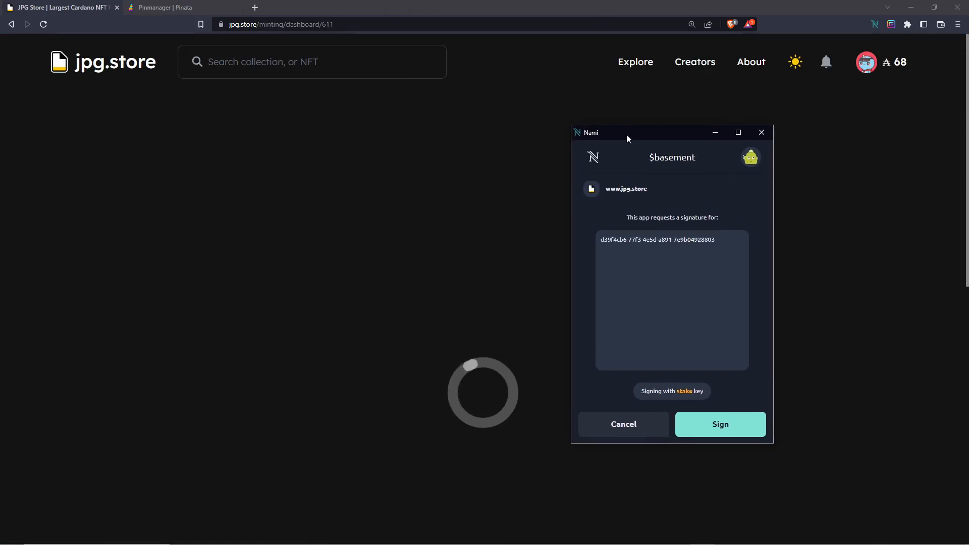
{"action": "left_click", "coordinate": [703, 432]}
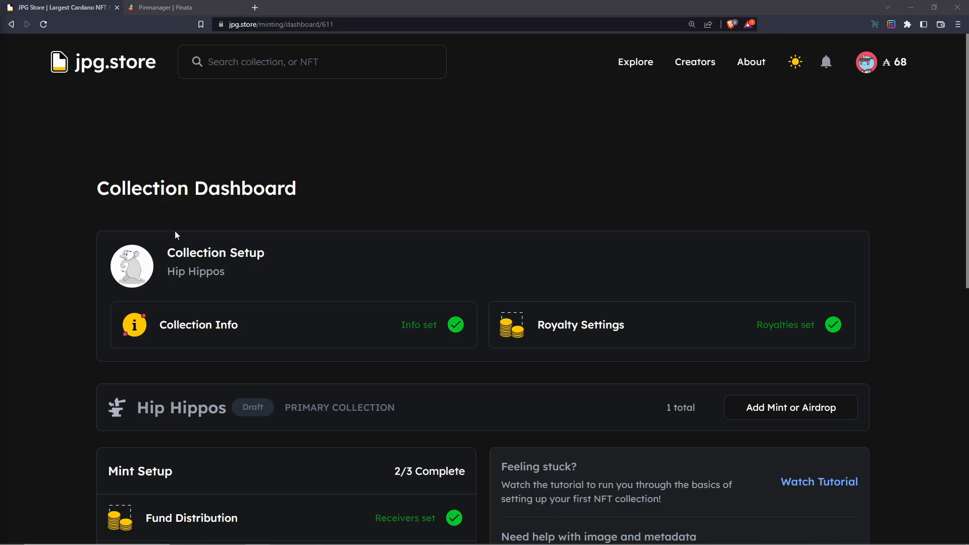
Step: Open Asset Creation in the Hip Hippos mint setup and preview the metadata of Hip Hippos #003
{"action": "scroll", "coordinate": [72, 165], "scroll_direction": "down", "scroll_amount": 5}
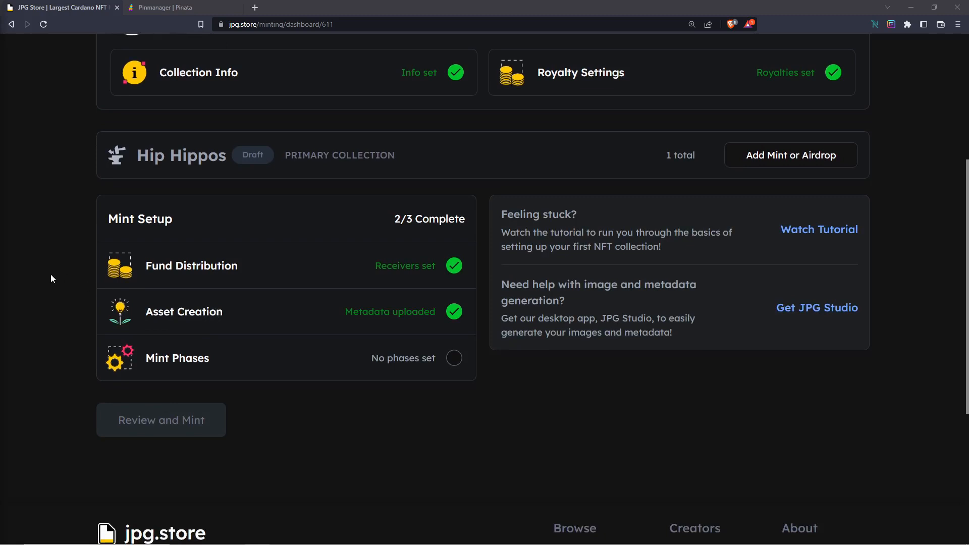
{"action": "left_click", "coordinate": [303, 303]}
{"action": "scroll", "coordinate": [435, 236], "scroll_direction": "down", "scroll_amount": 4}
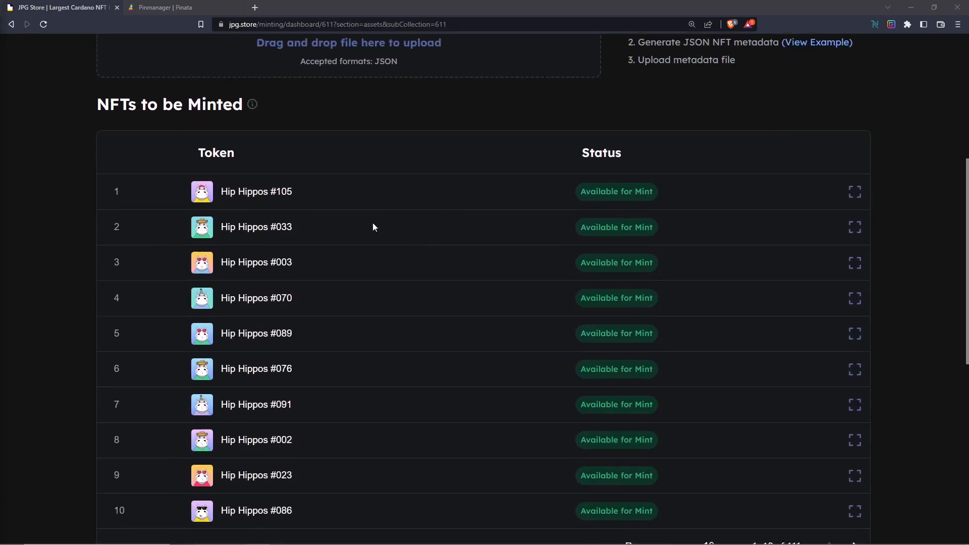
{"action": "left_click", "coordinate": [855, 219]}
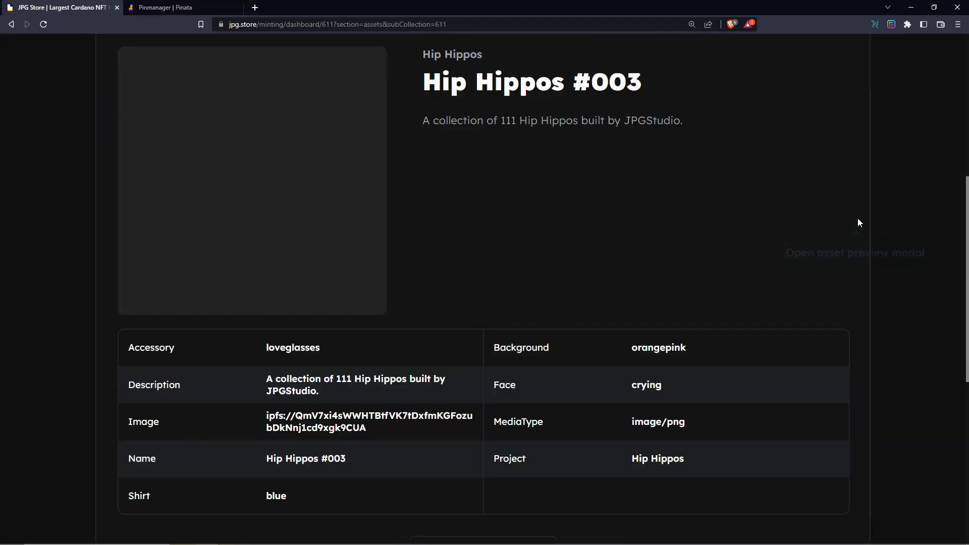